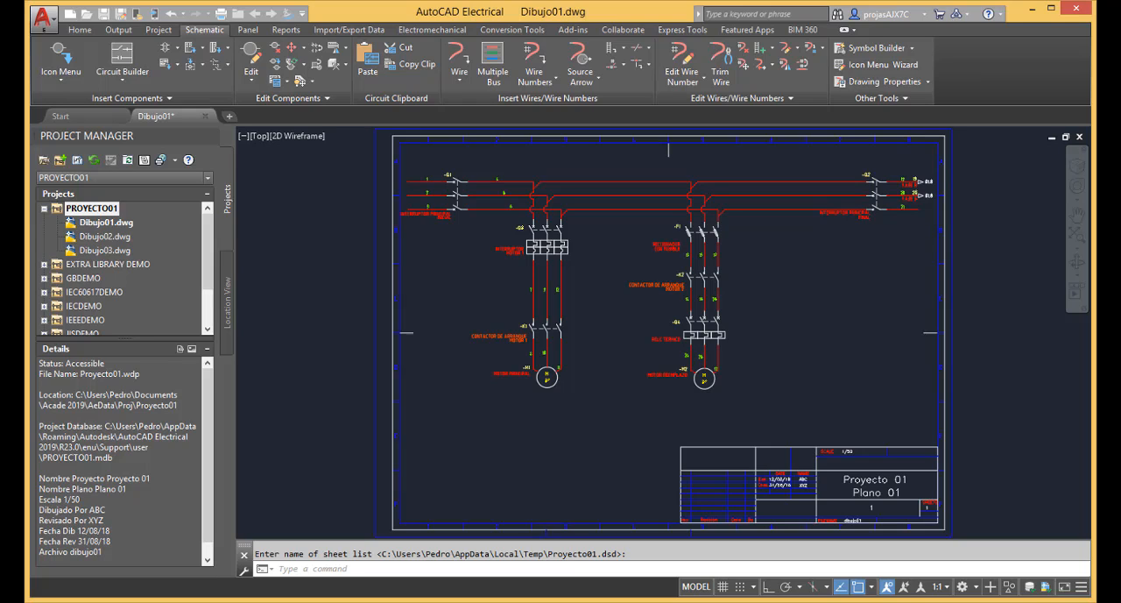
Open the Dibujo03.dwg drawing from PROYECTO01.
double_click(105, 250)
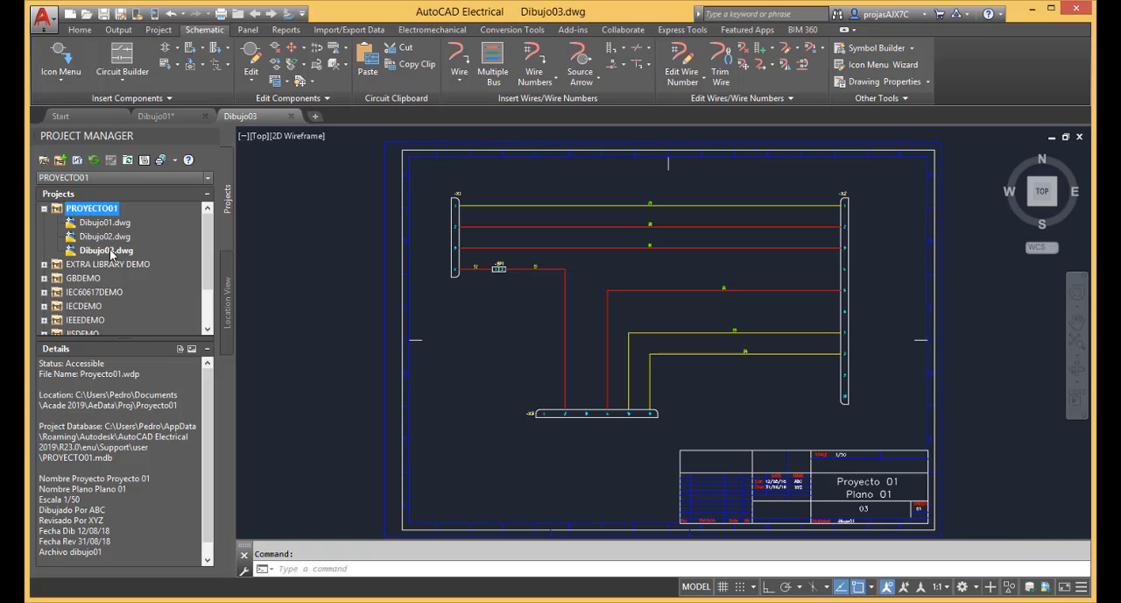
right_click(125, 214)
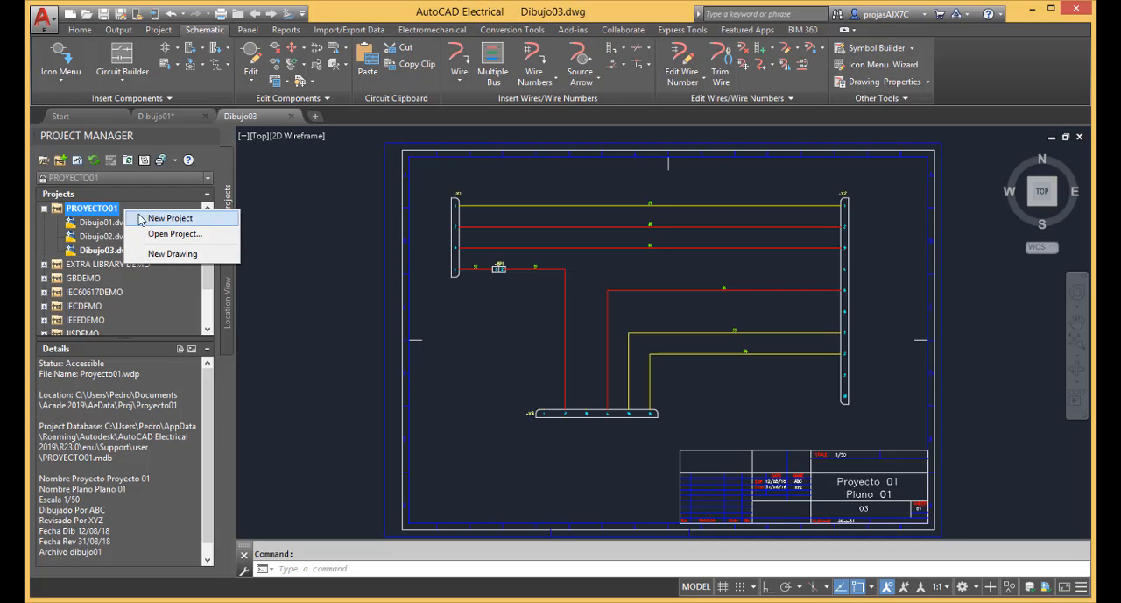
right_click(114, 212)
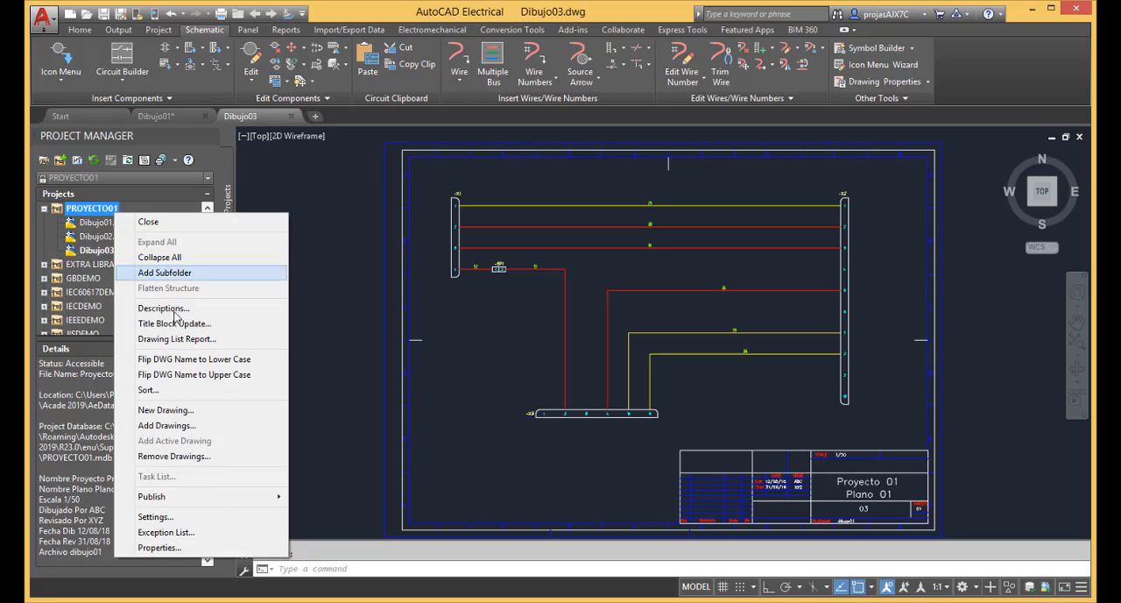
mouse_move(259, 503)
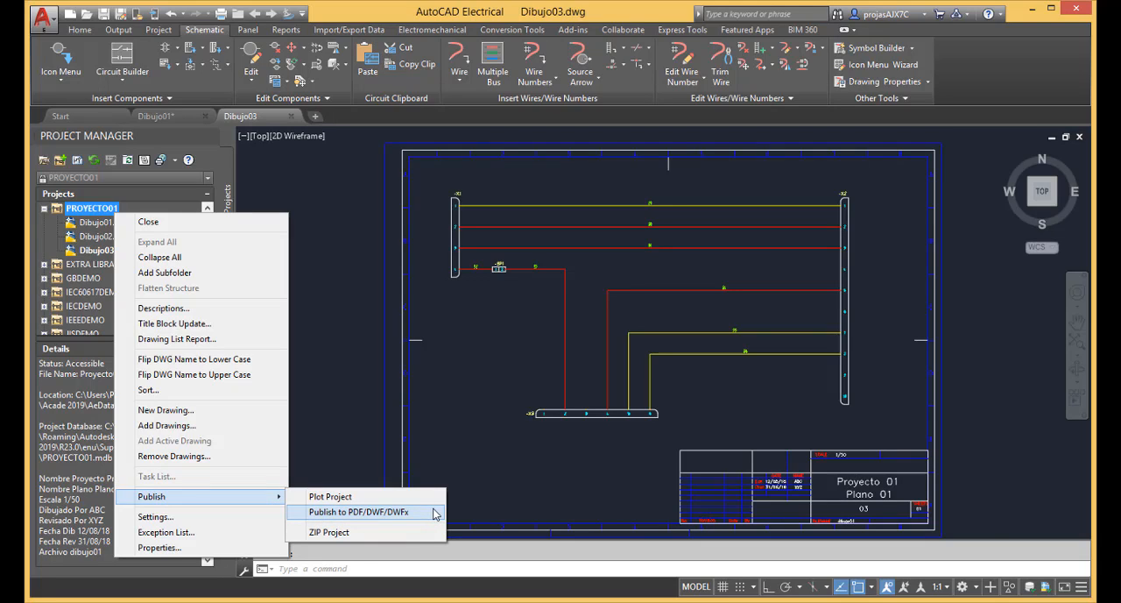
left_click(485, 507)
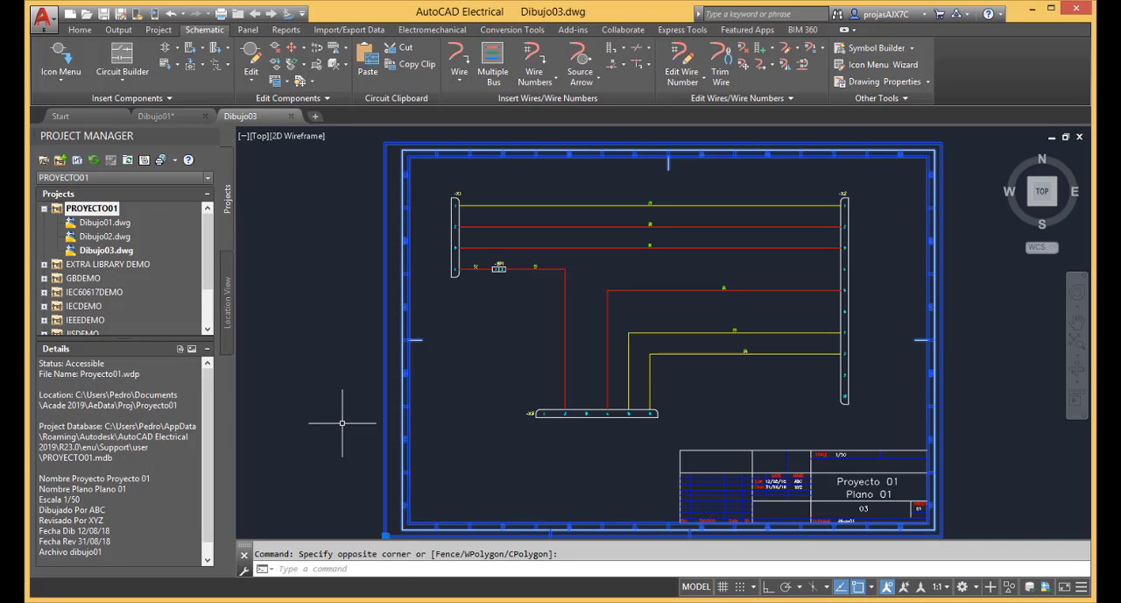
key("Escape")
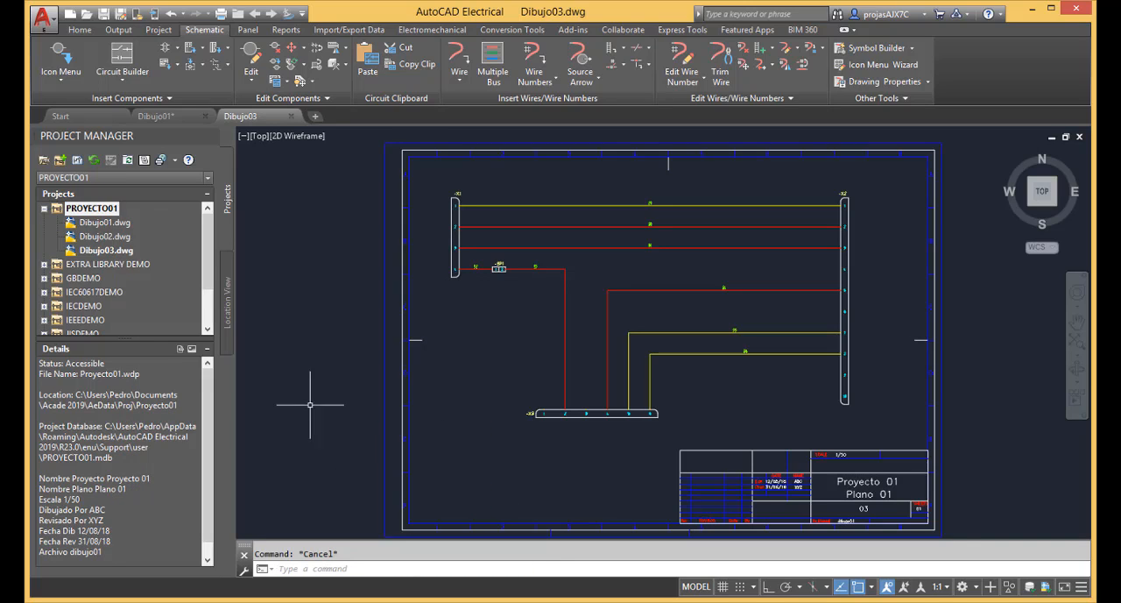
Start publishing the active project to PDF/DWF/DWFx and include all of its drawings.
left_click(163, 163)
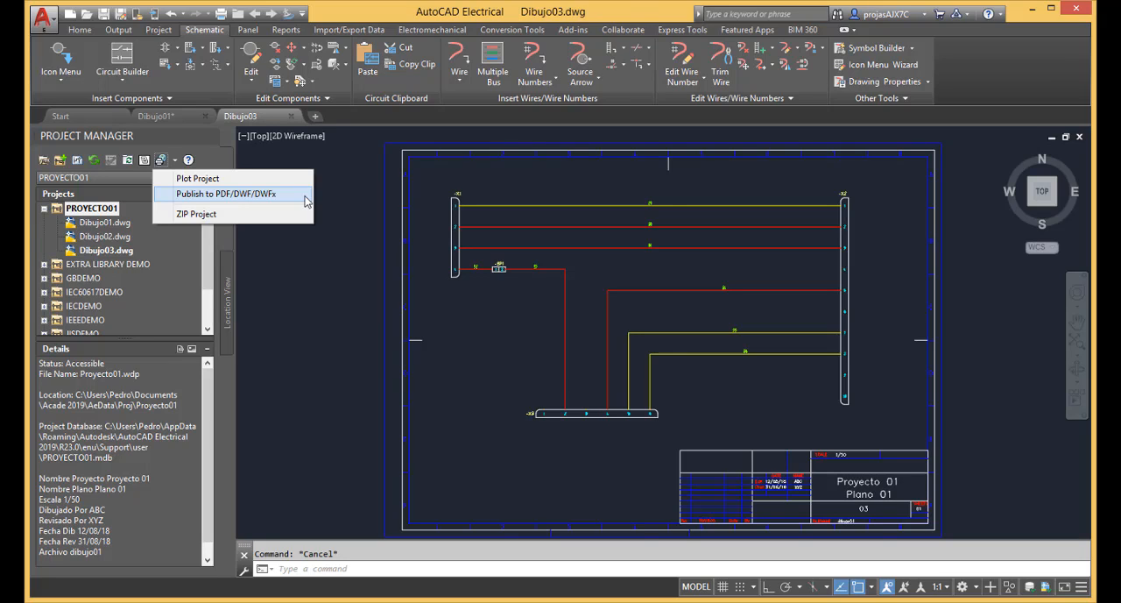
left_click(306, 200)
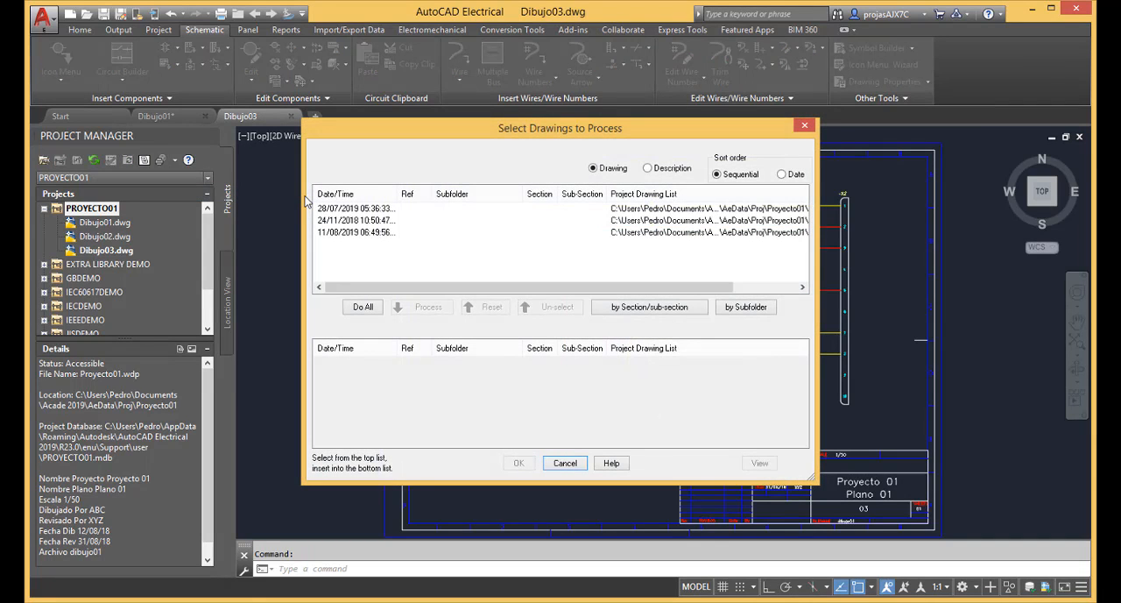
left_click(363, 307)
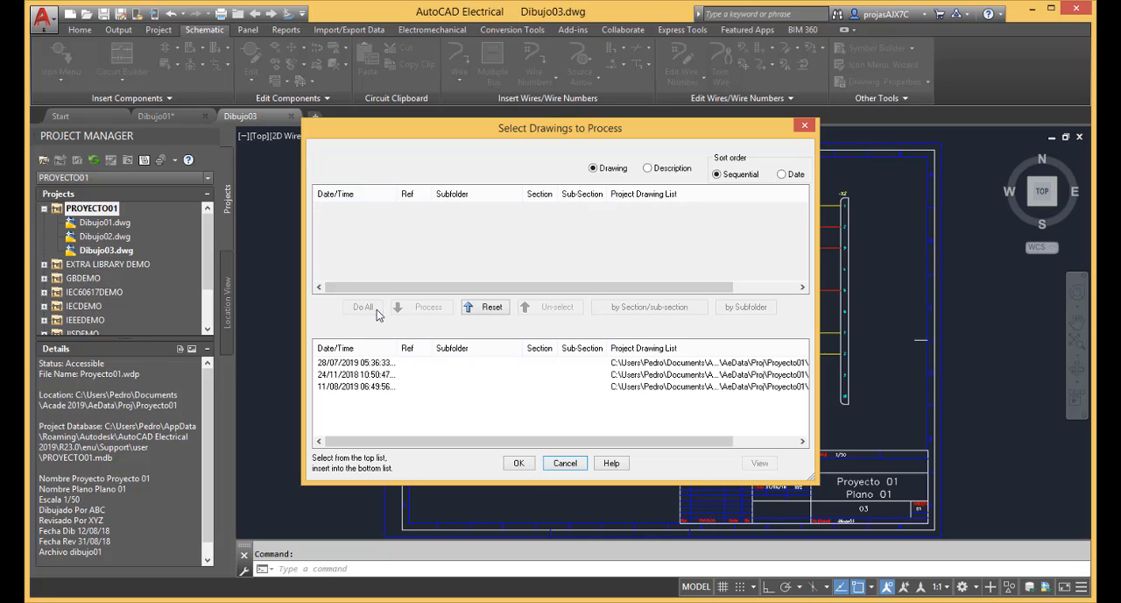
left_click(523, 462)
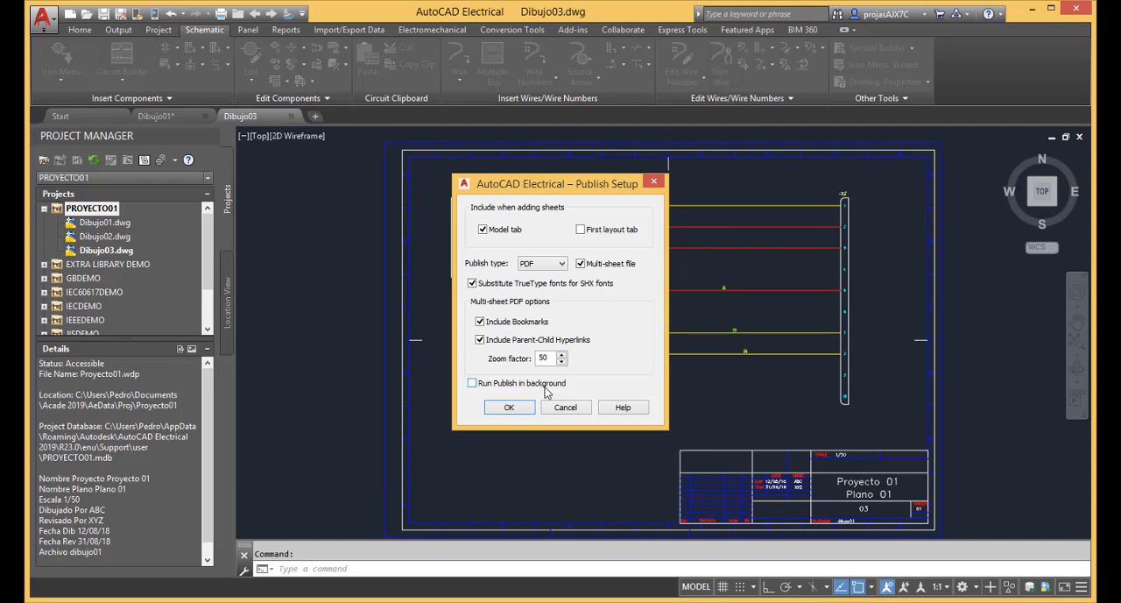
Try the DWF, DWFx and PDF publish types in the publish setup and settle on DWF.
left_click(561, 263)
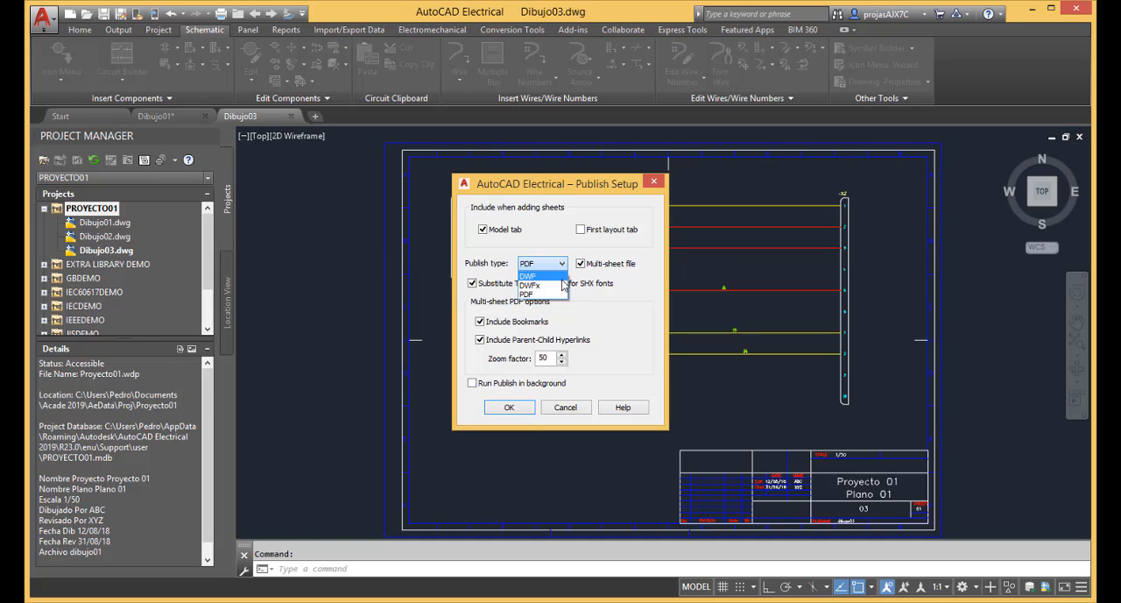
left_click(562, 277)
left_click(565, 266)
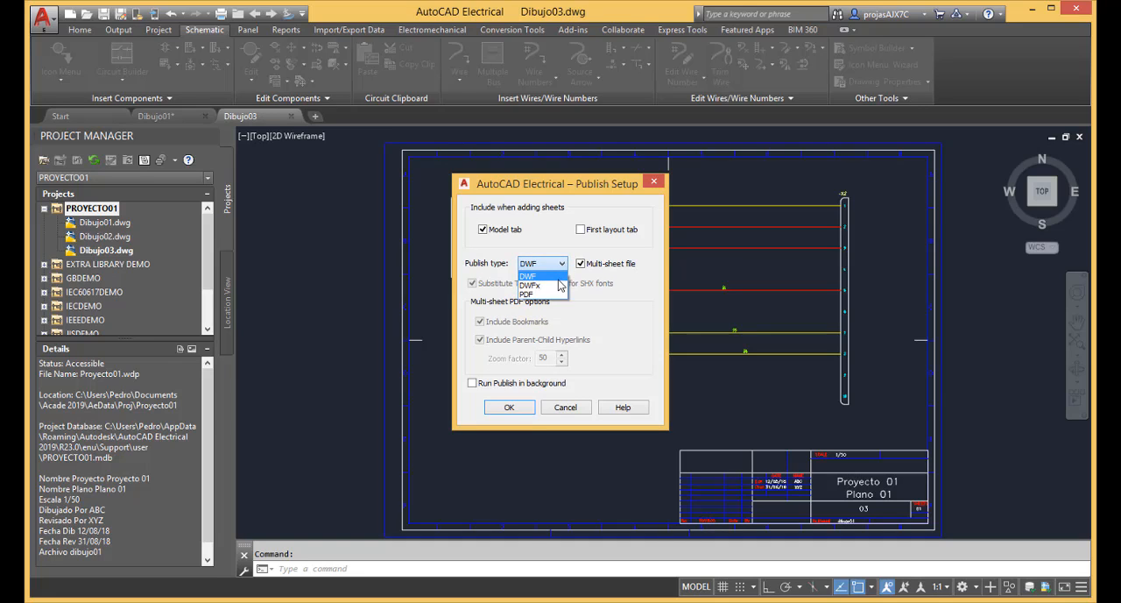
left_click(561, 285)
left_click(561, 264)
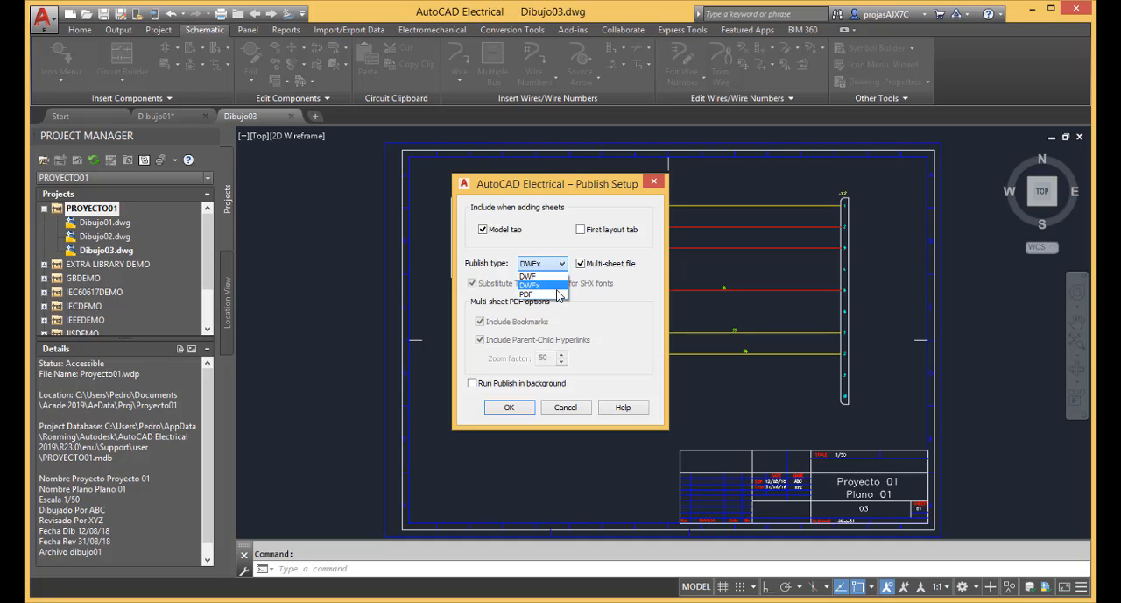
left_click(557, 296)
left_click(562, 264)
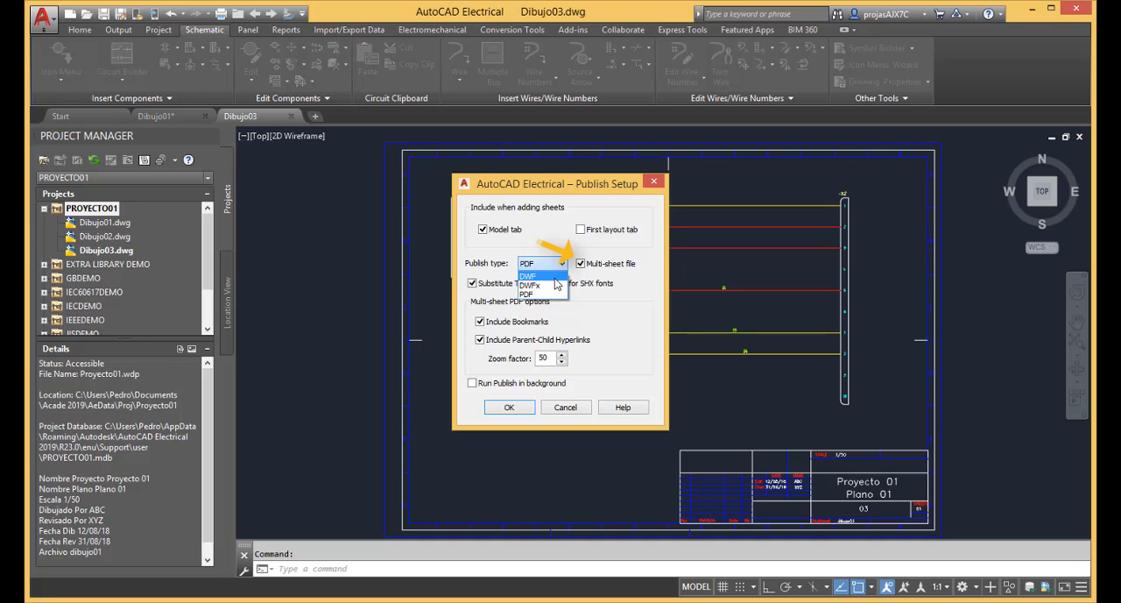
left_click(556, 278)
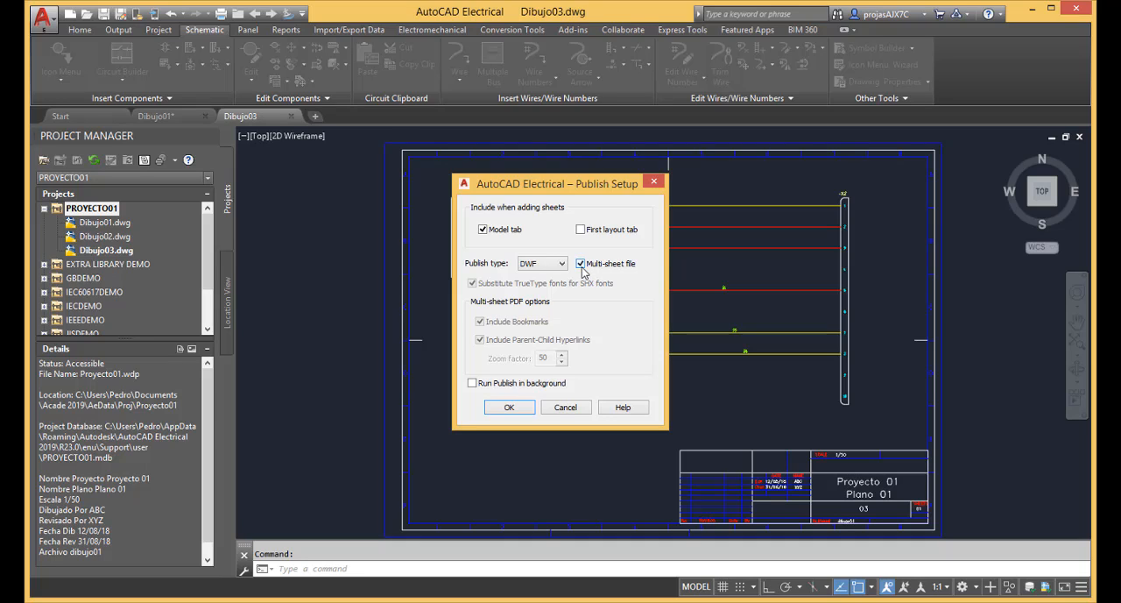
Accept the publish setup with background publishing turned off and dismiss the DSD settings conflict notice.
left_click(475, 388)
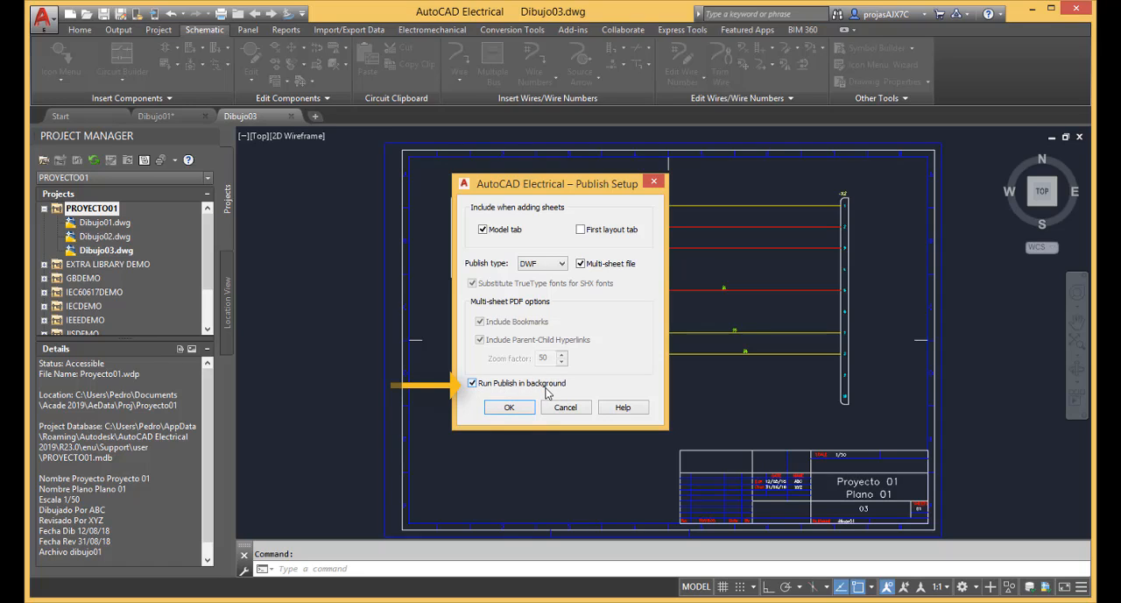
left_click(474, 387)
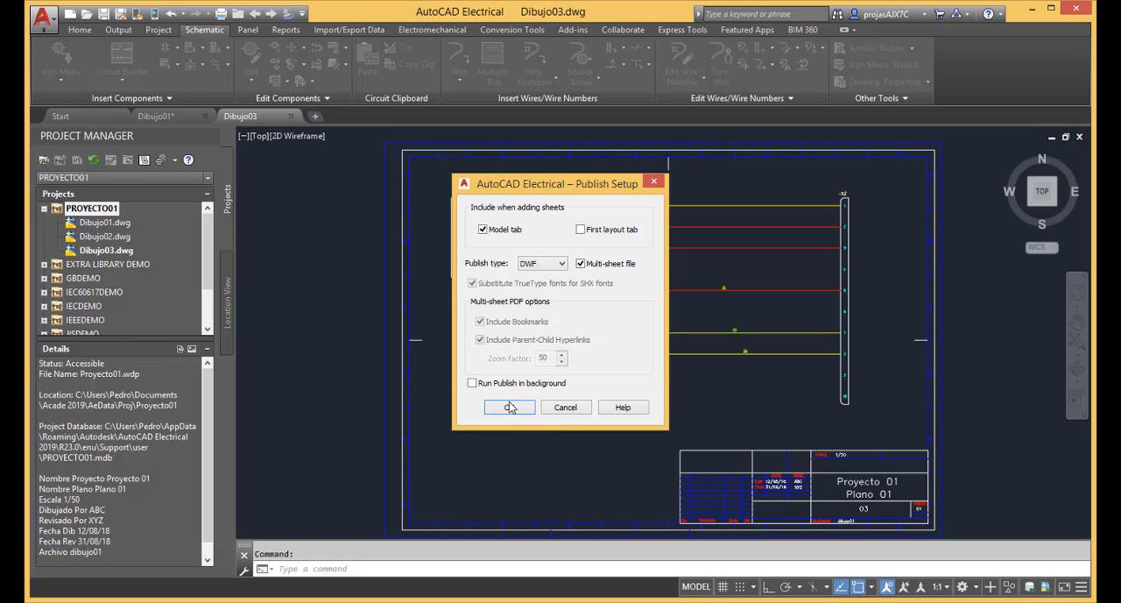
left_click(562, 263)
left_click(565, 266)
left_click(509, 407)
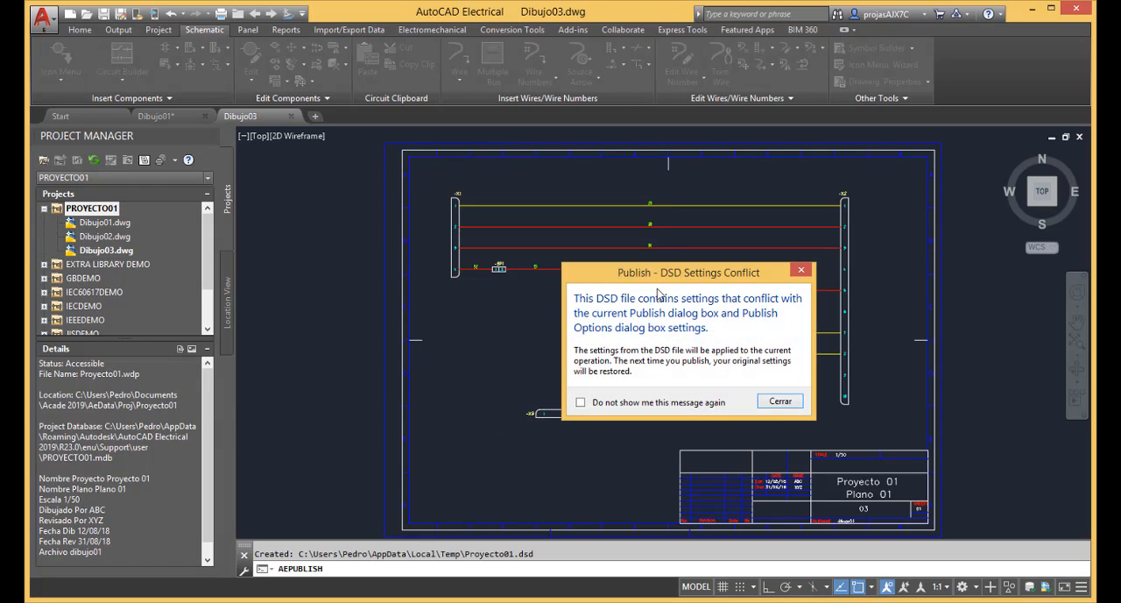
left_click_drag(672, 272, 540, 204)
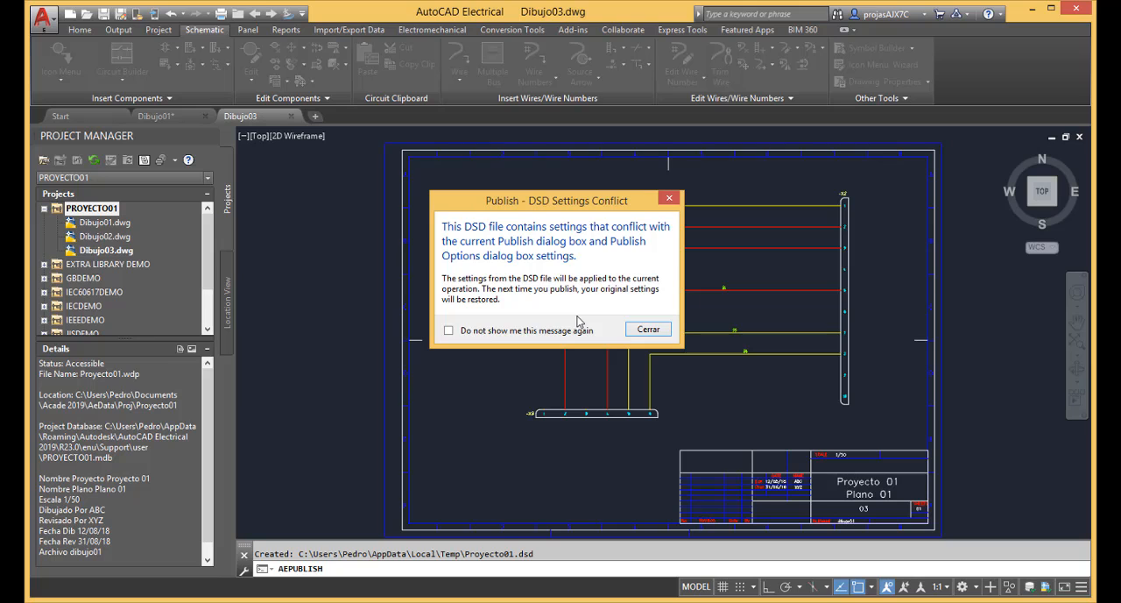
left_click(648, 330)
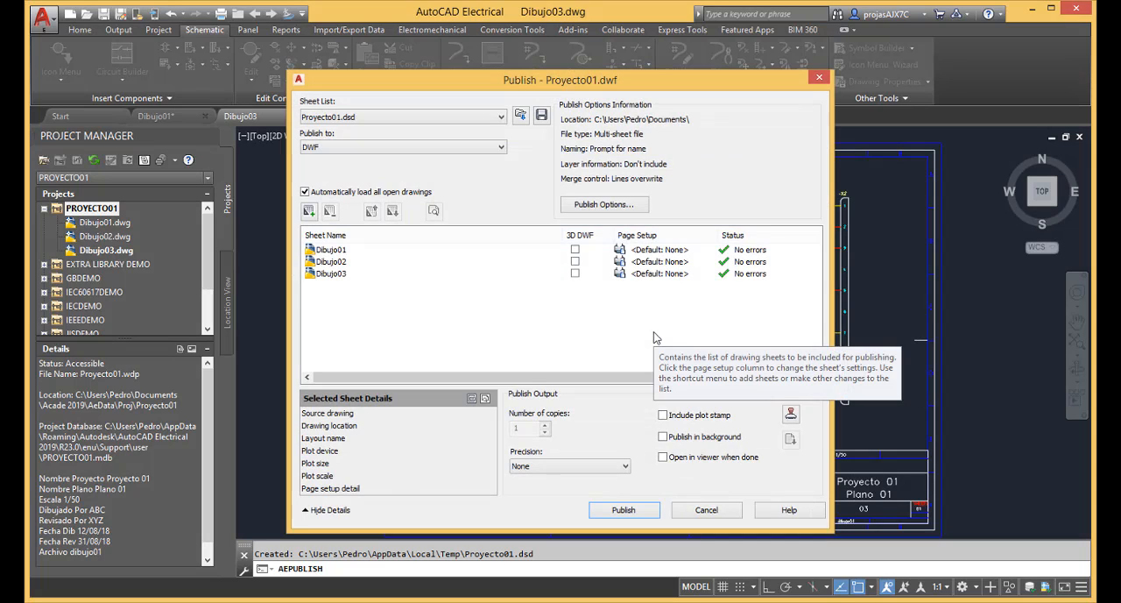
Set the publish output to PDF and save the sheet list as Proyecto01.dsd in the Documentos folder.
left_click(502, 152)
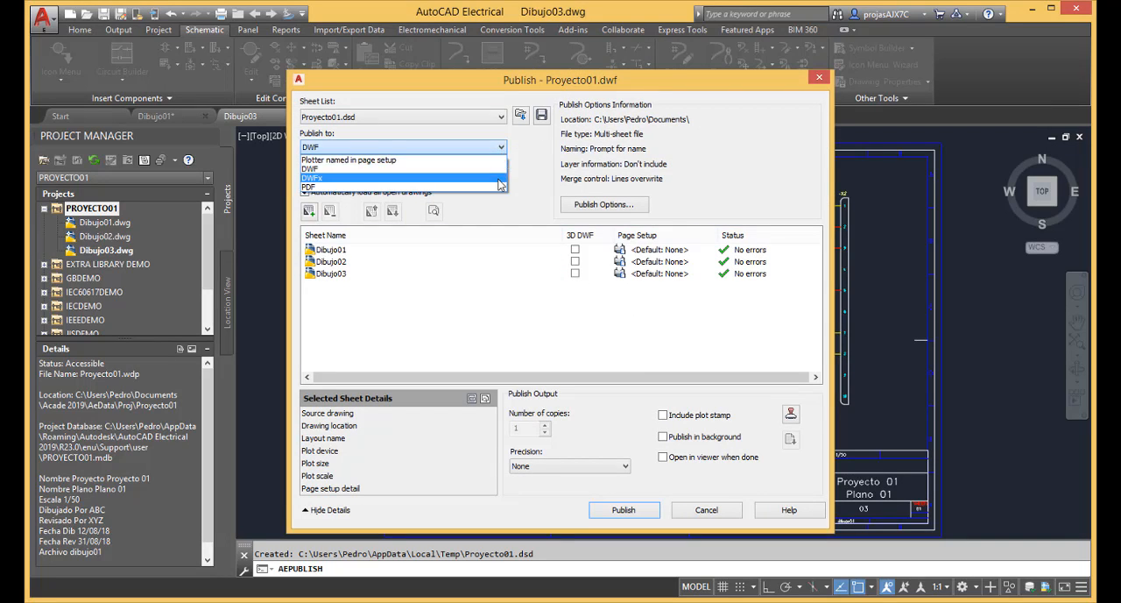
left_click(500, 188)
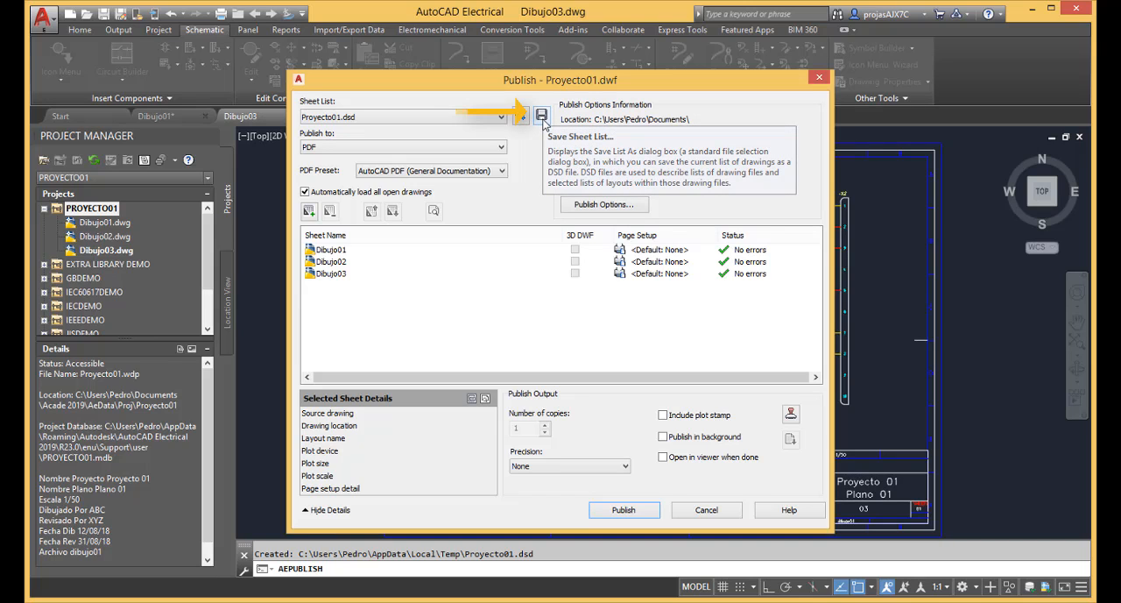
left_click(542, 116)
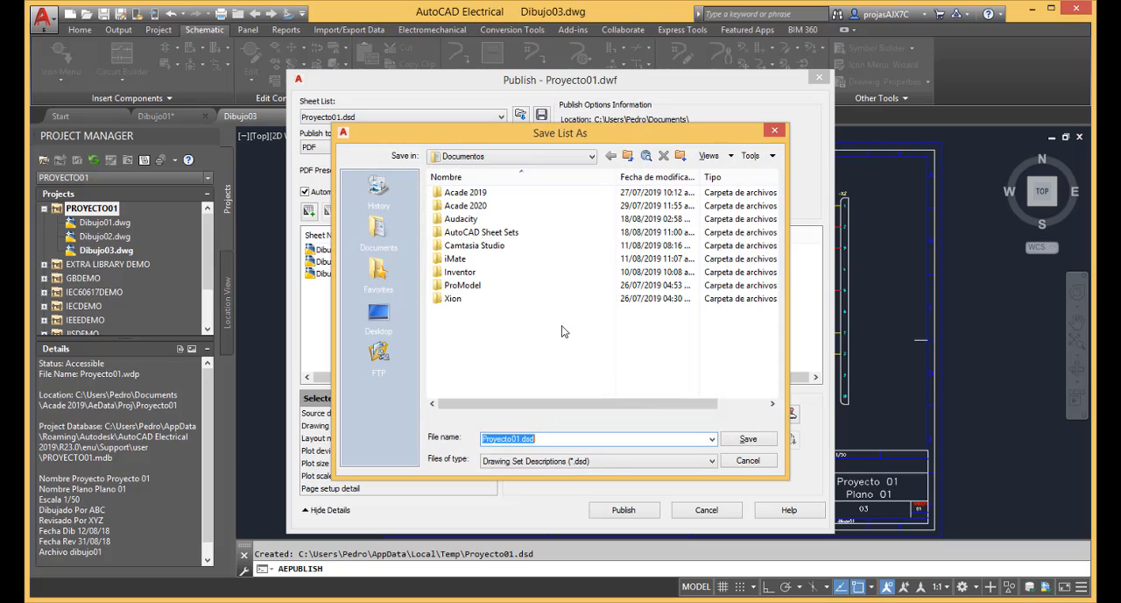
left_click(592, 157)
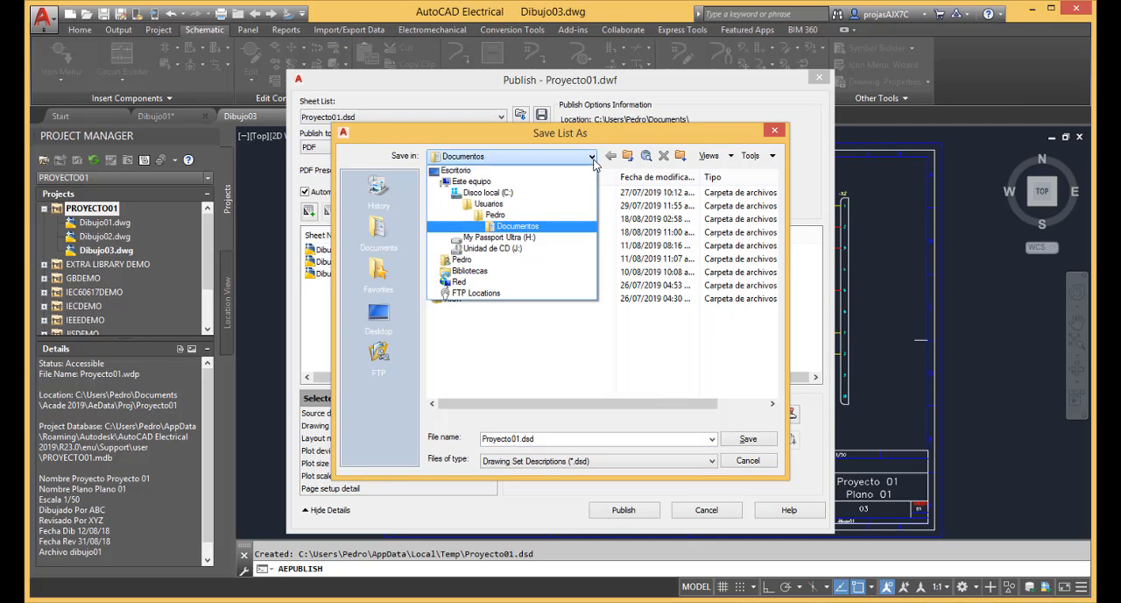
left_click(593, 159)
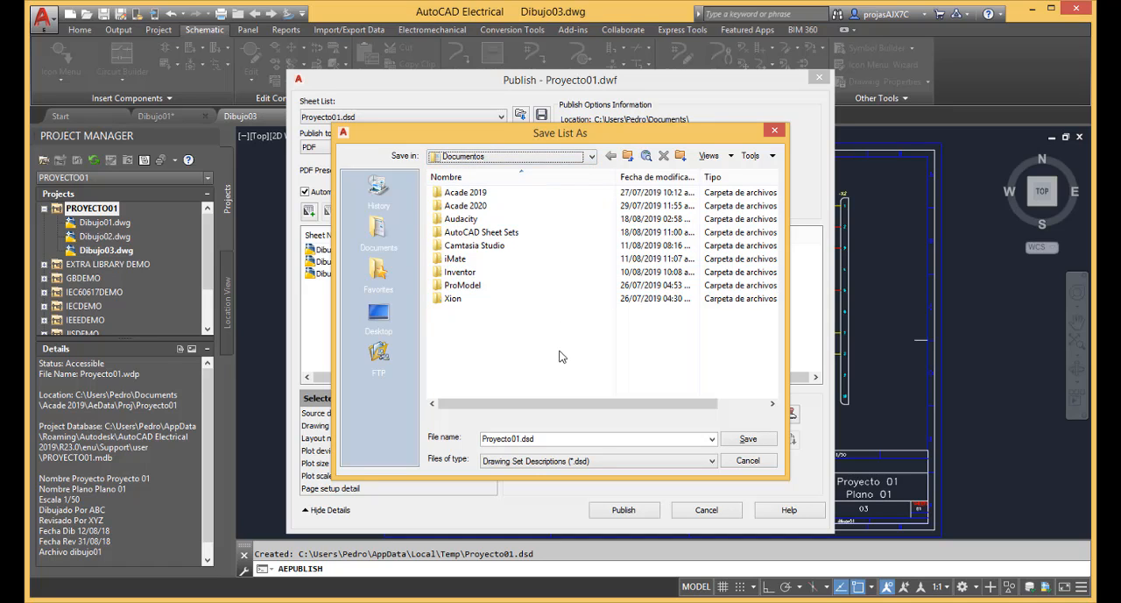
double_click(567, 438)
left_click(747, 440)
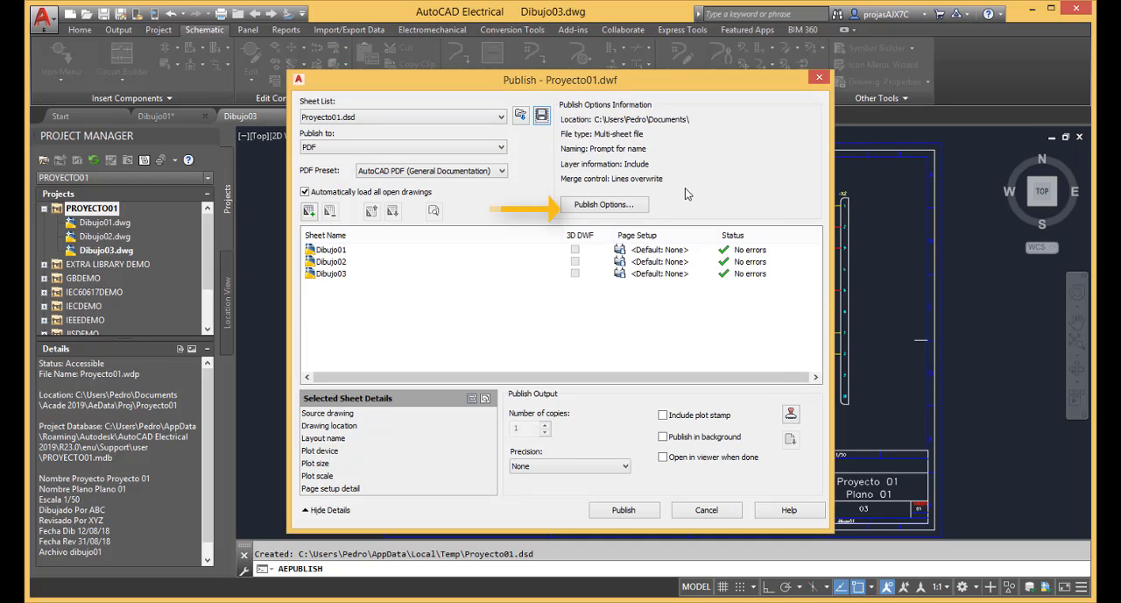
Turn off the name prompt in the PDF publish options, keep Proyecto01.pdf as the file name, and publish the sheets.
left_click(642, 208)
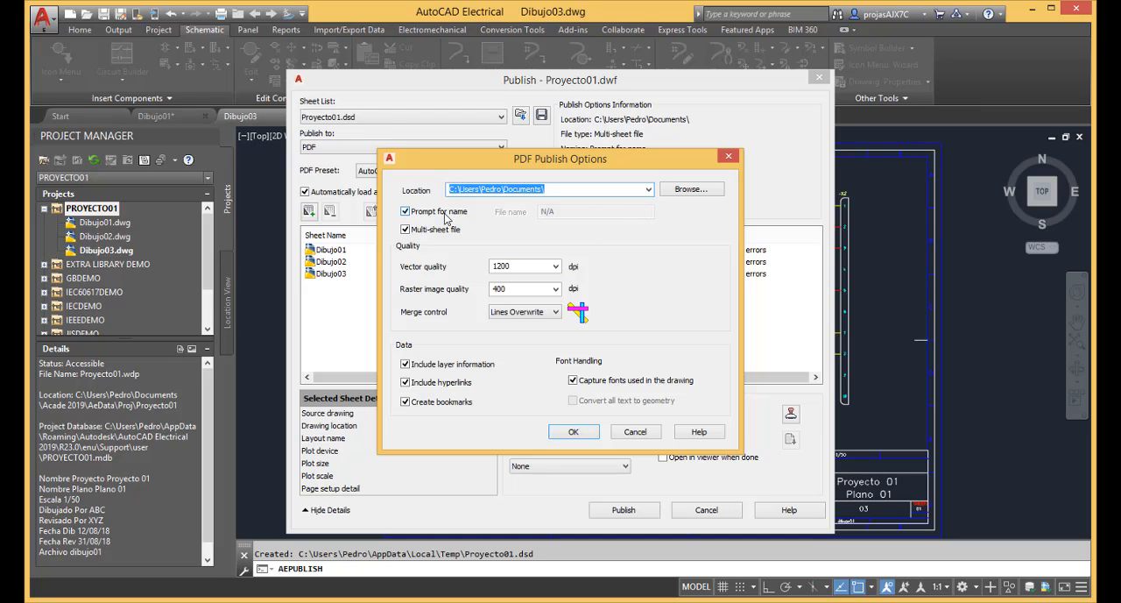
left_click(445, 213)
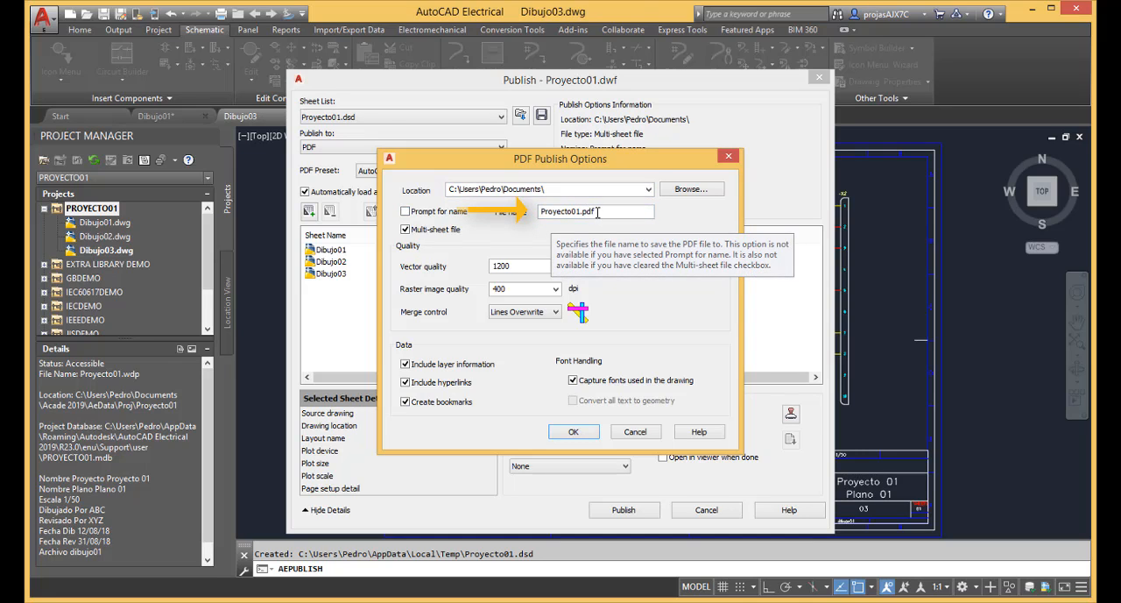
left_click(600, 211)
left_click(536, 265)
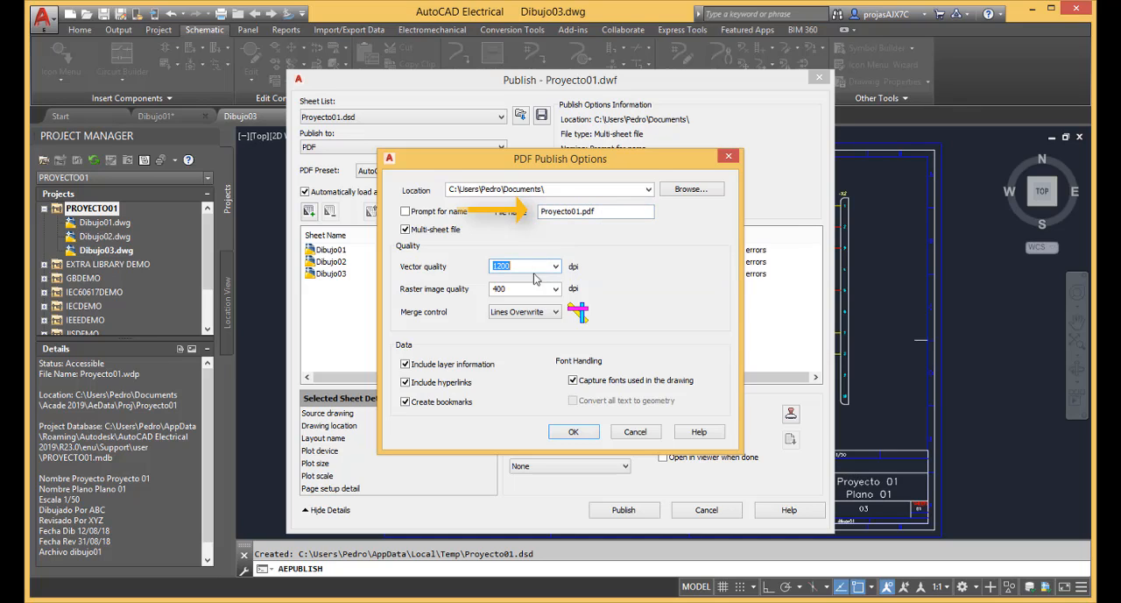
left_click(530, 290)
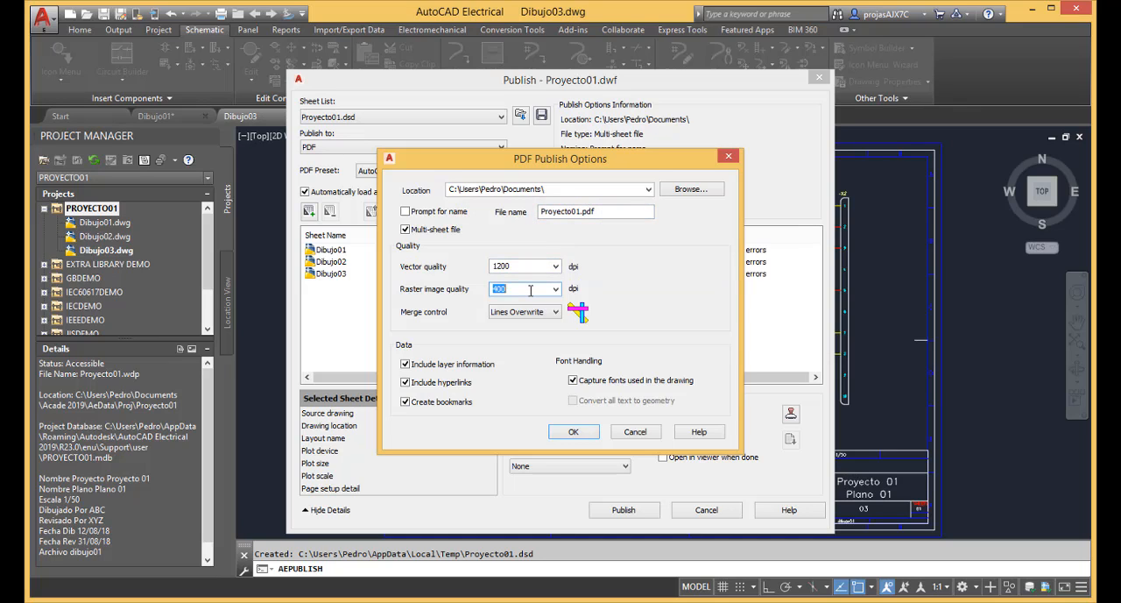
left_click(584, 438)
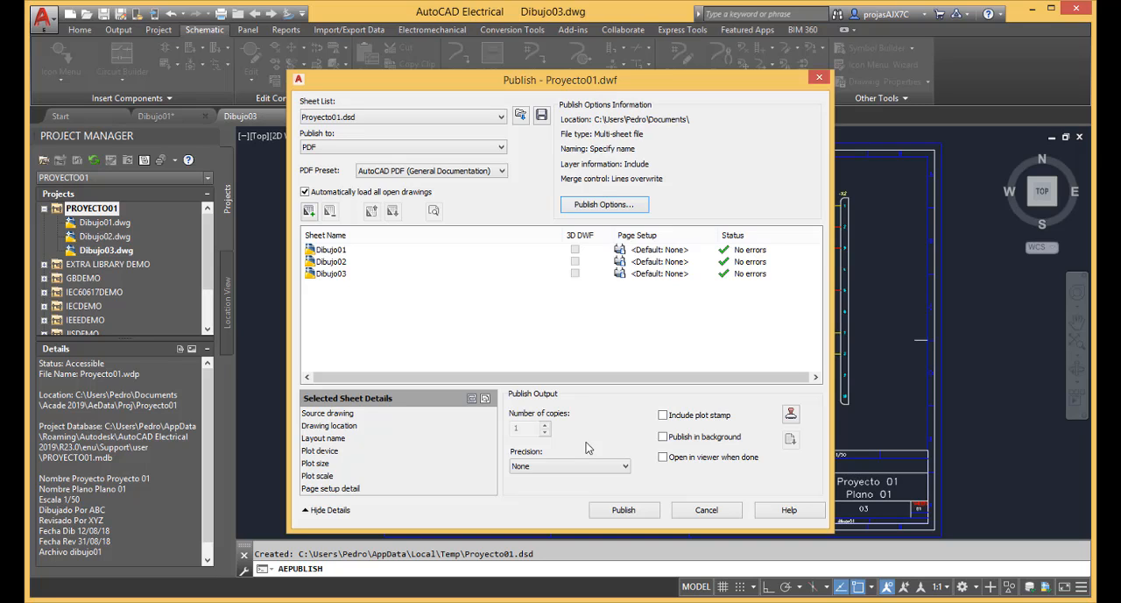
left_click(624, 510)
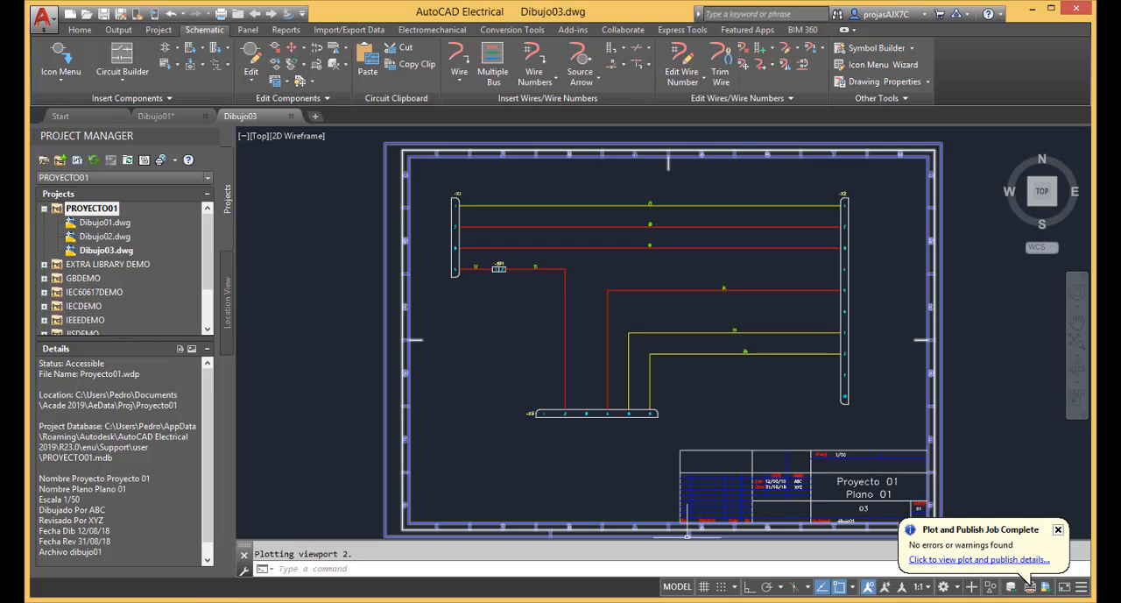
Switch to File Explorer, open the published Proyecto01.pdf from Documentos, and view the Dibujo01 and Dibujo02 bookmarked sheets.
left_click(231, 602)
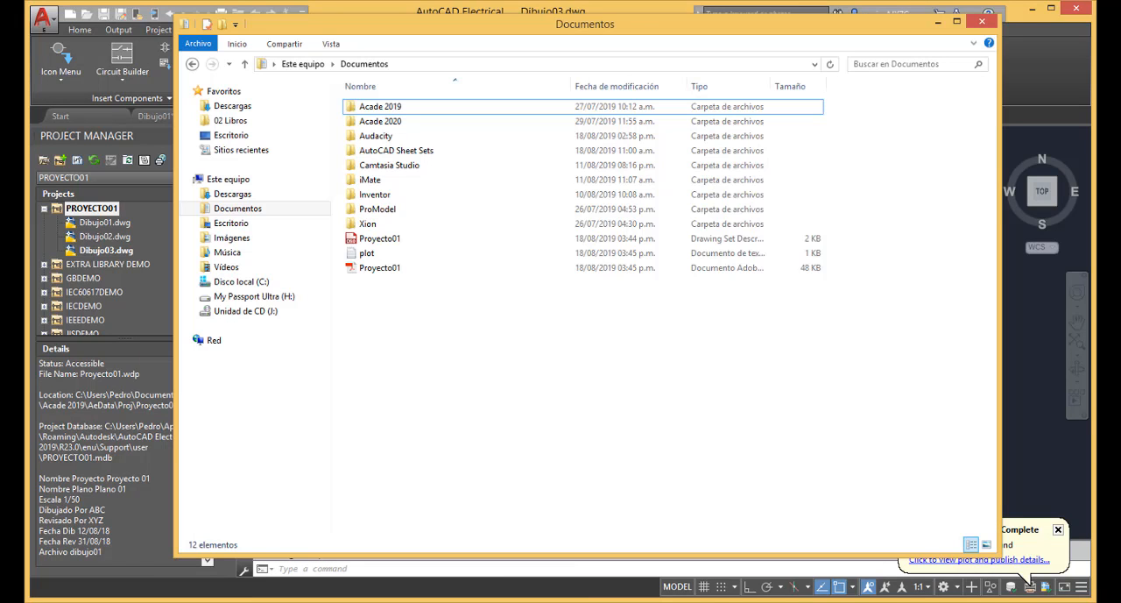
left_click(390, 269)
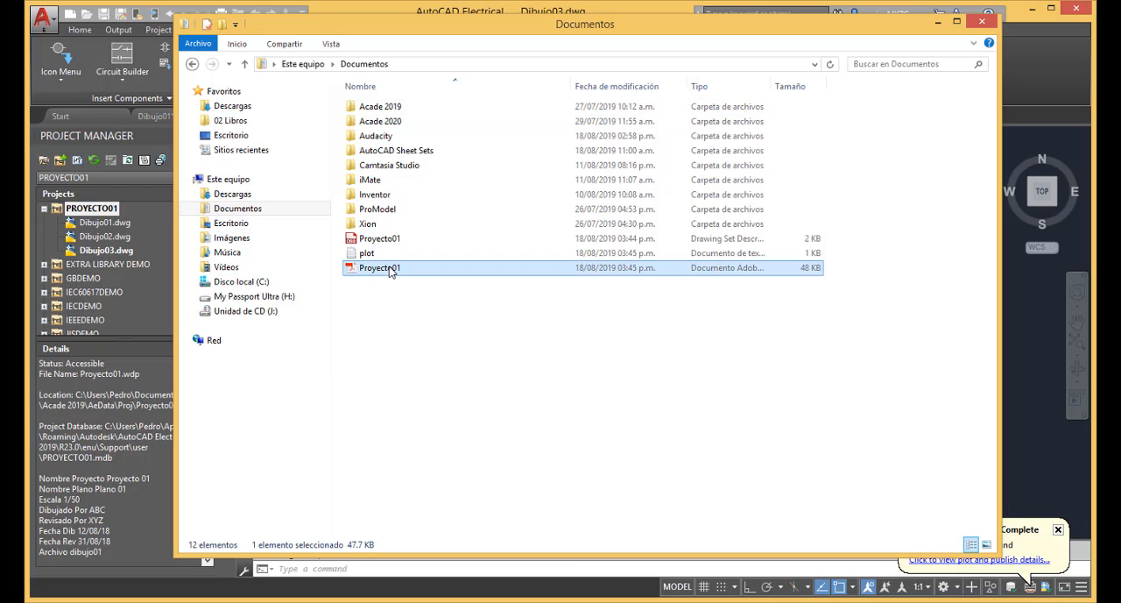
double_click(389, 269)
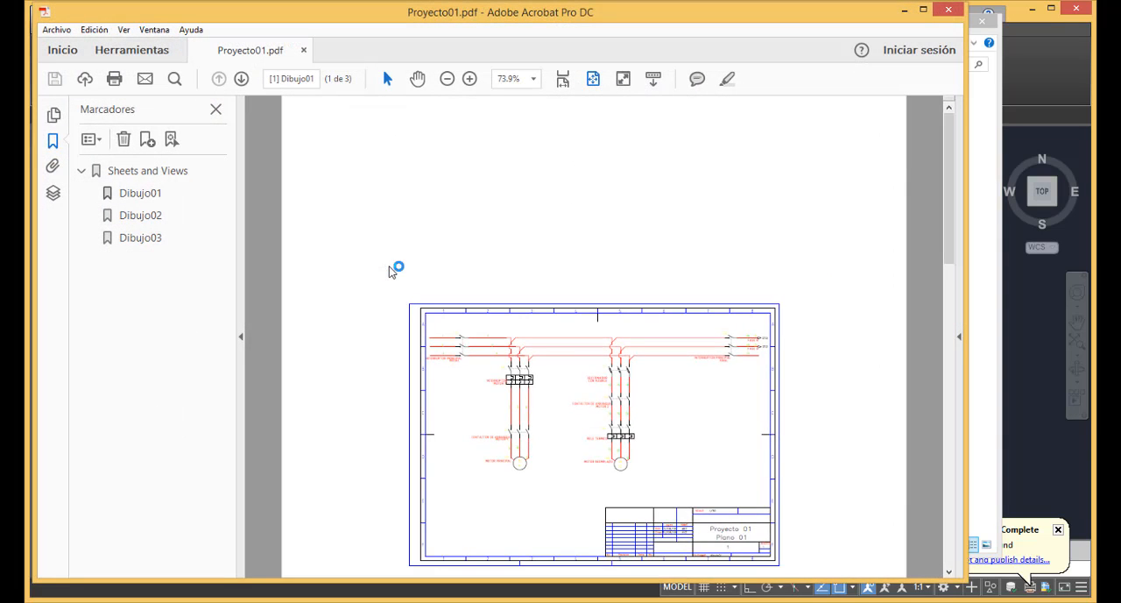
left_click(155, 197)
left_click(155, 217)
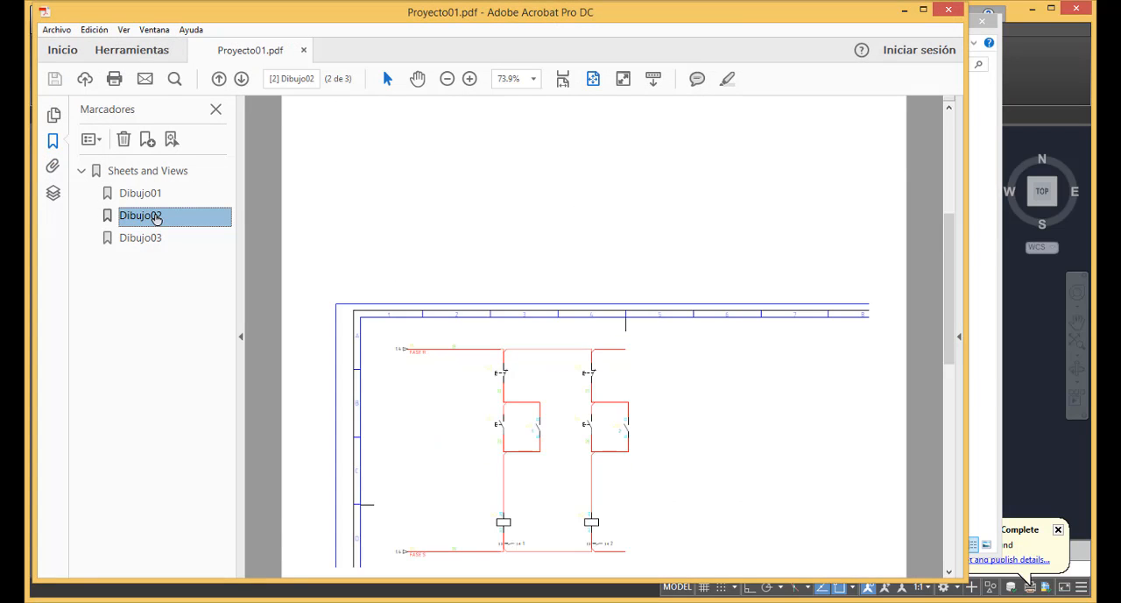
View the Dibujo03, Dibujo02 and Dibujo01 bookmarked sheets, close the PDF, and return to AutoCAD Electrical with File Explorer minimized.
left_click(155, 238)
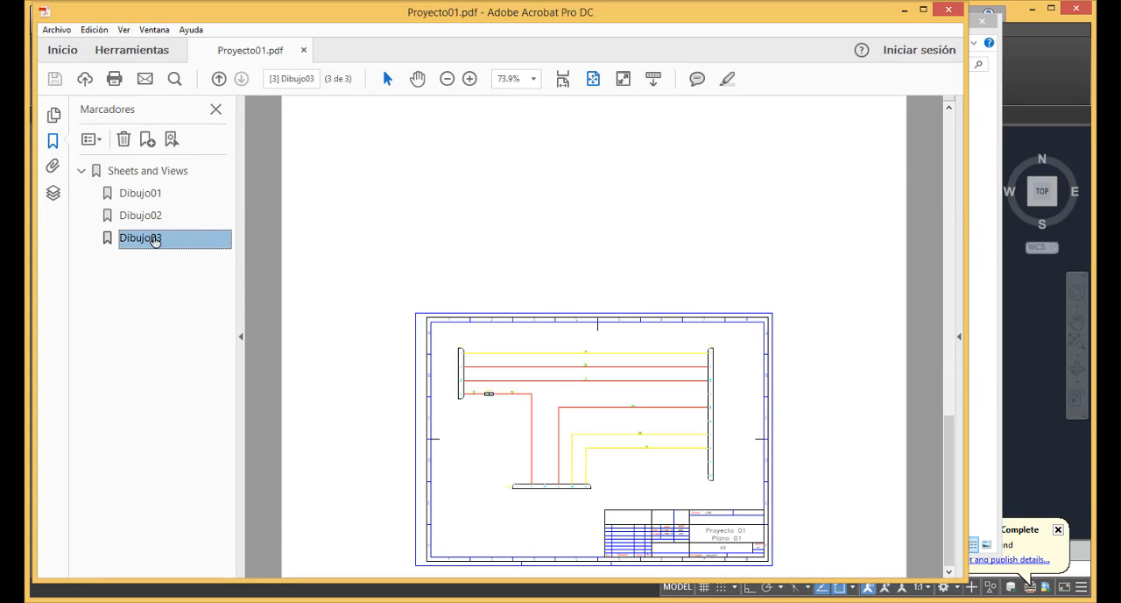
left_click(153, 217)
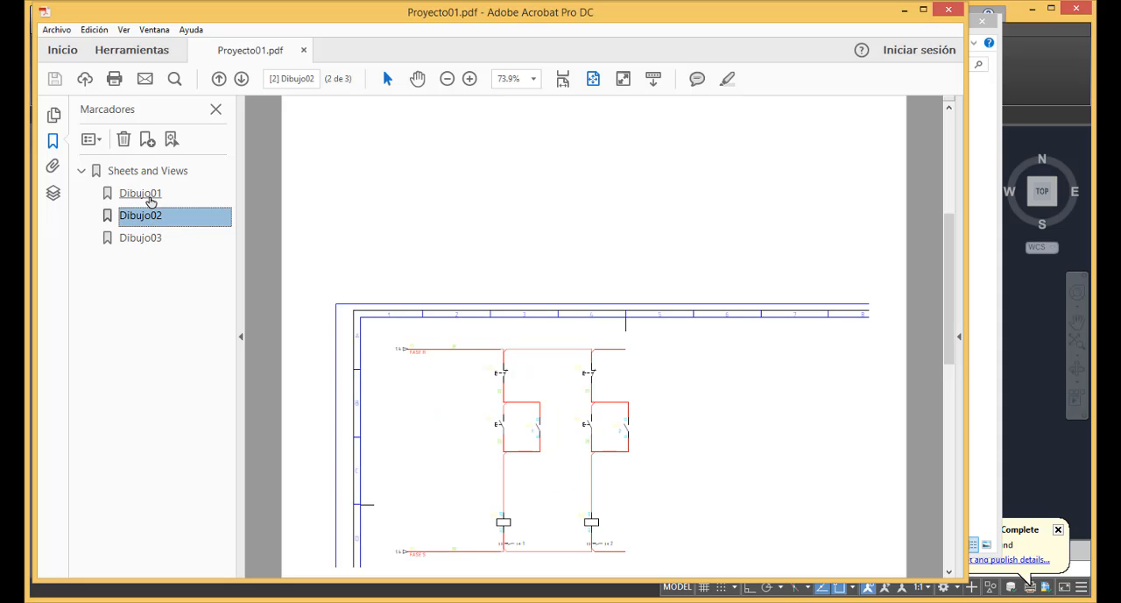
left_click(151, 196)
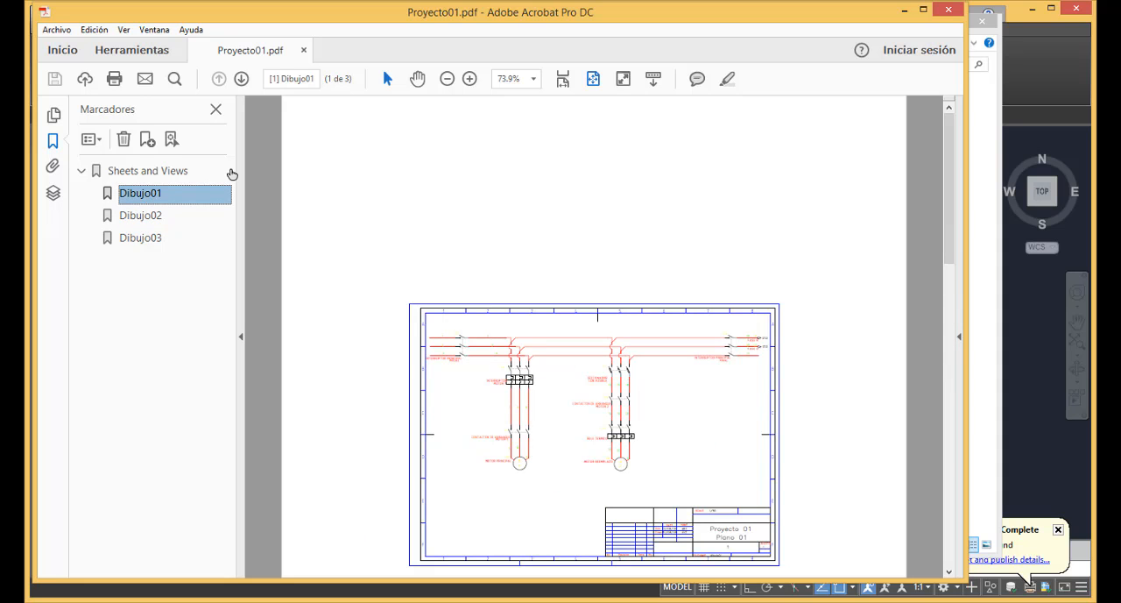
left_click(949, 12)
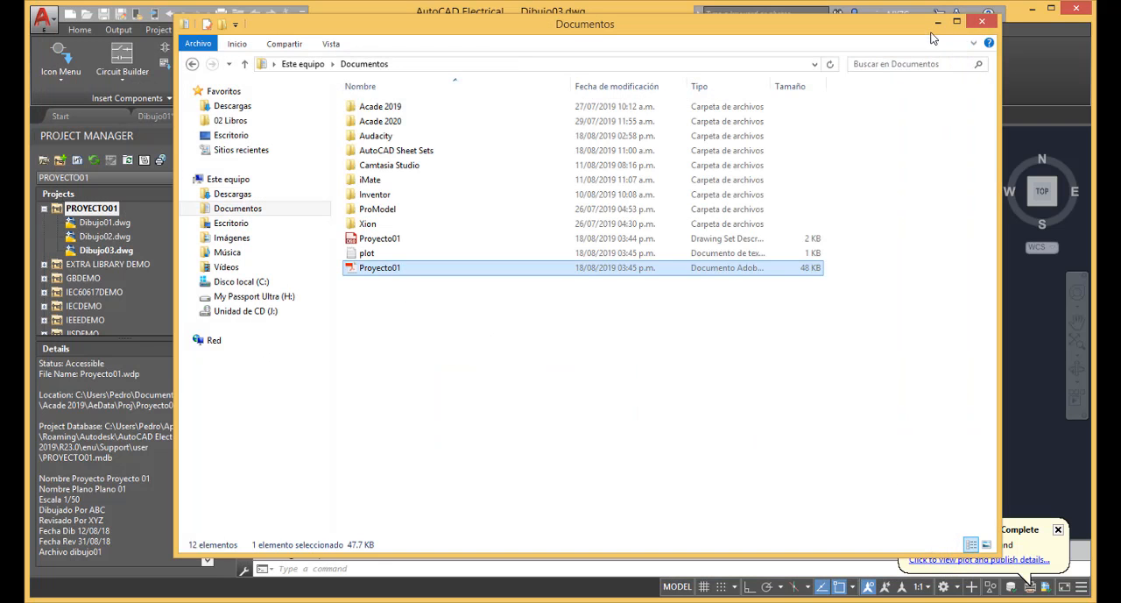
left_click(937, 27)
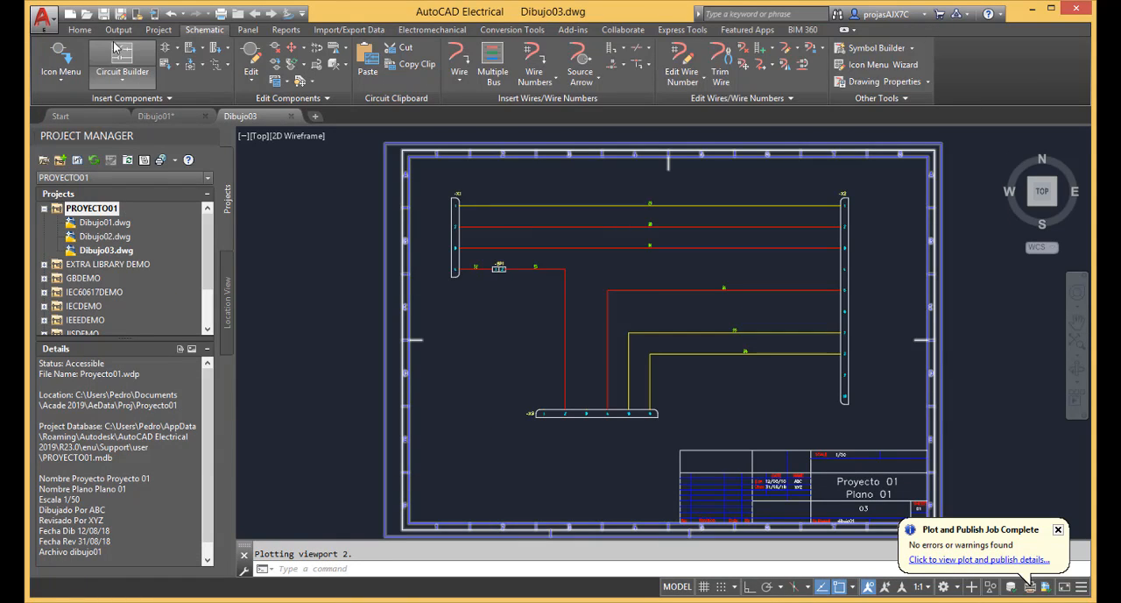
Modify the Model page setup of Dibujo03 to use the ISO A3 (297.00 x 420.00 MM) paper size.
left_click(117, 30)
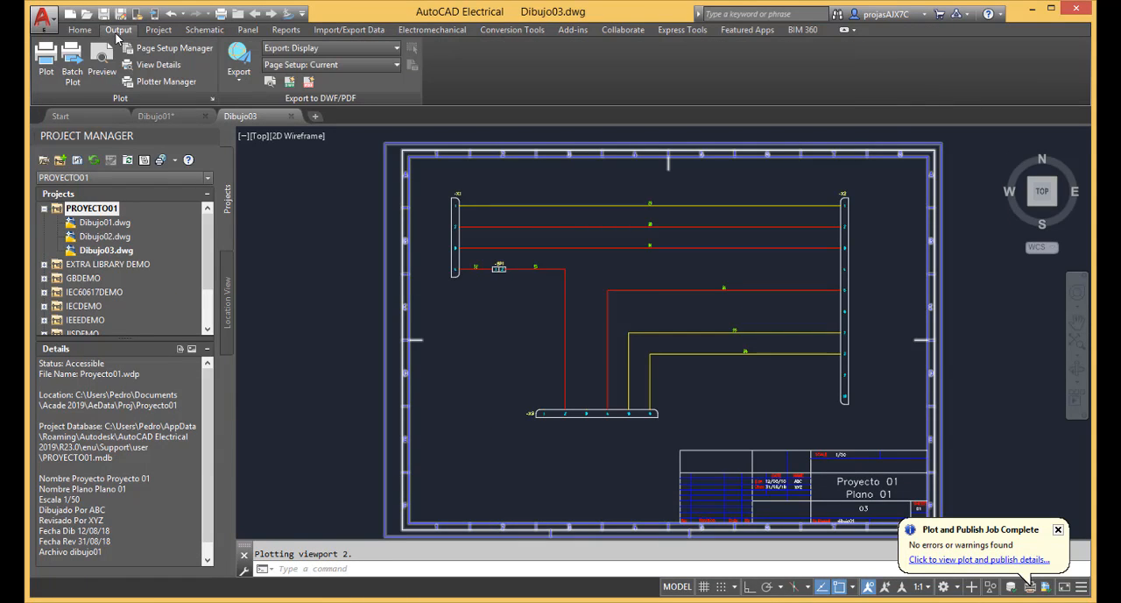
left_click(167, 49)
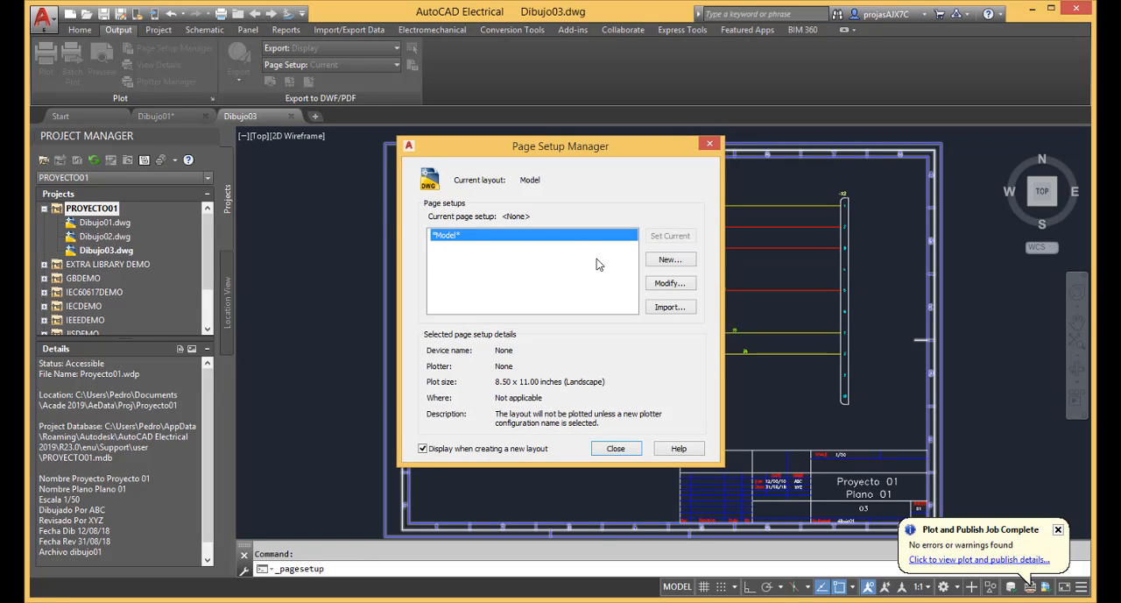
left_click(670, 283)
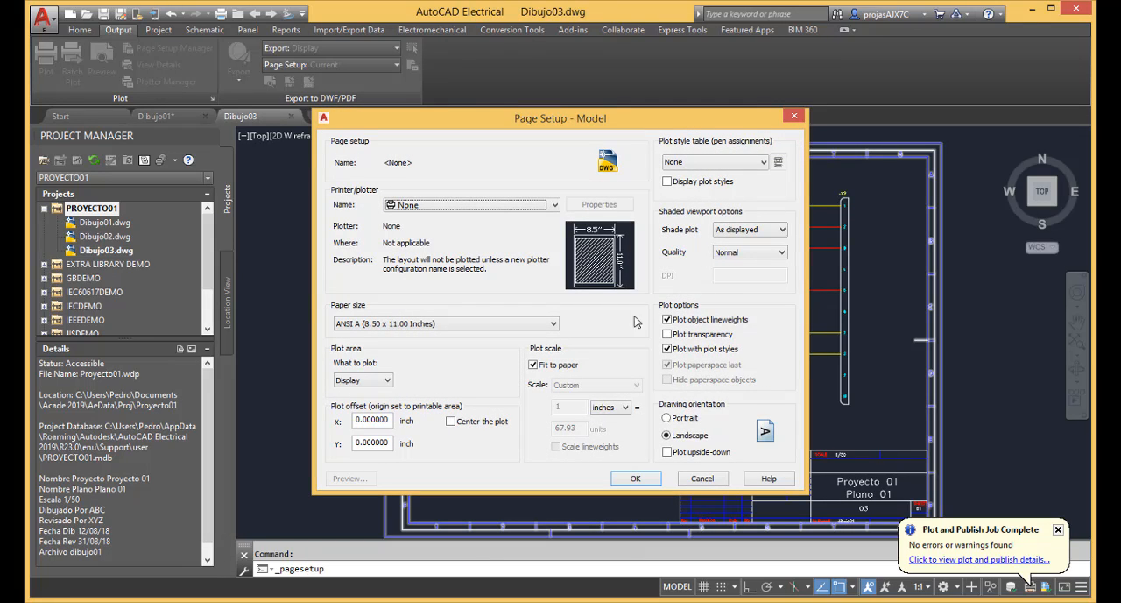
left_click(515, 323)
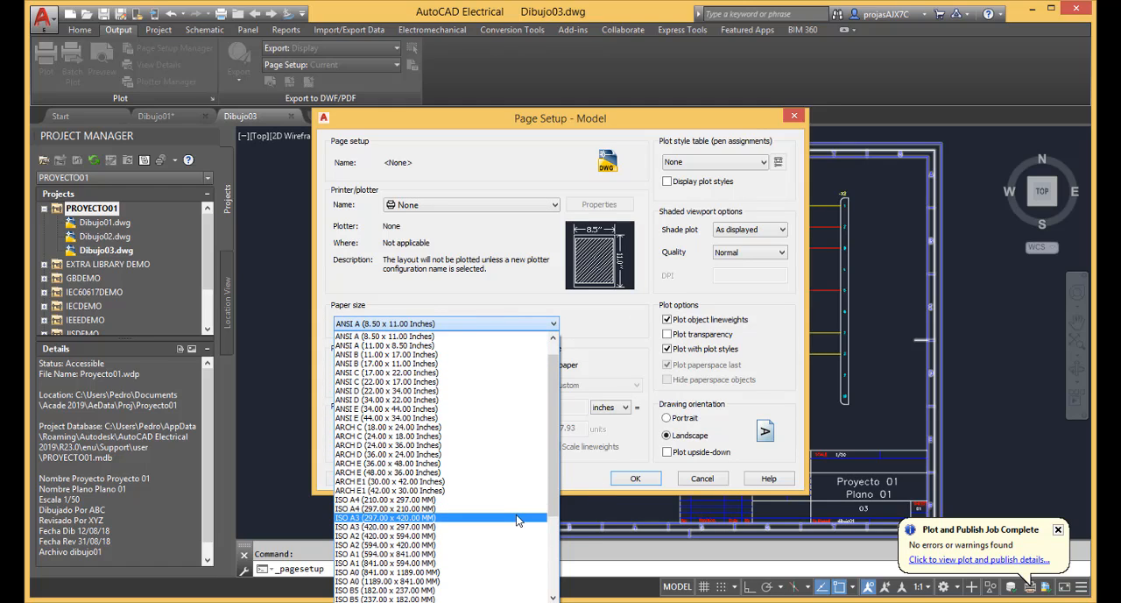
left_click(517, 517)
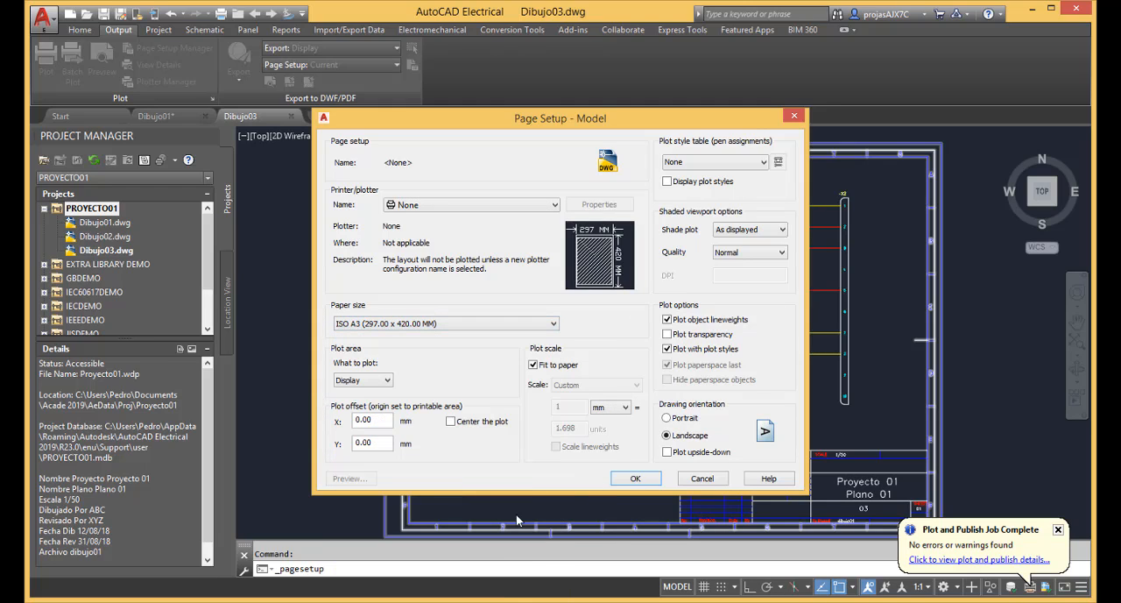
Set the page setup's plot area to Extents, center the plot, keep Fit to paper on, and accept the setup.
left_click(388, 383)
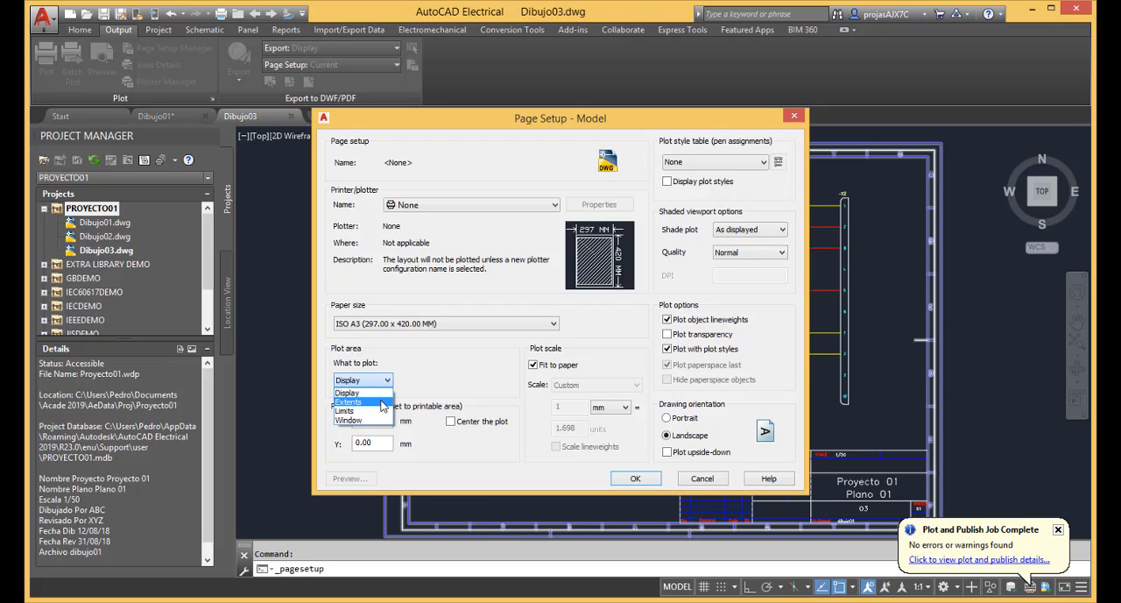
left_click(383, 402)
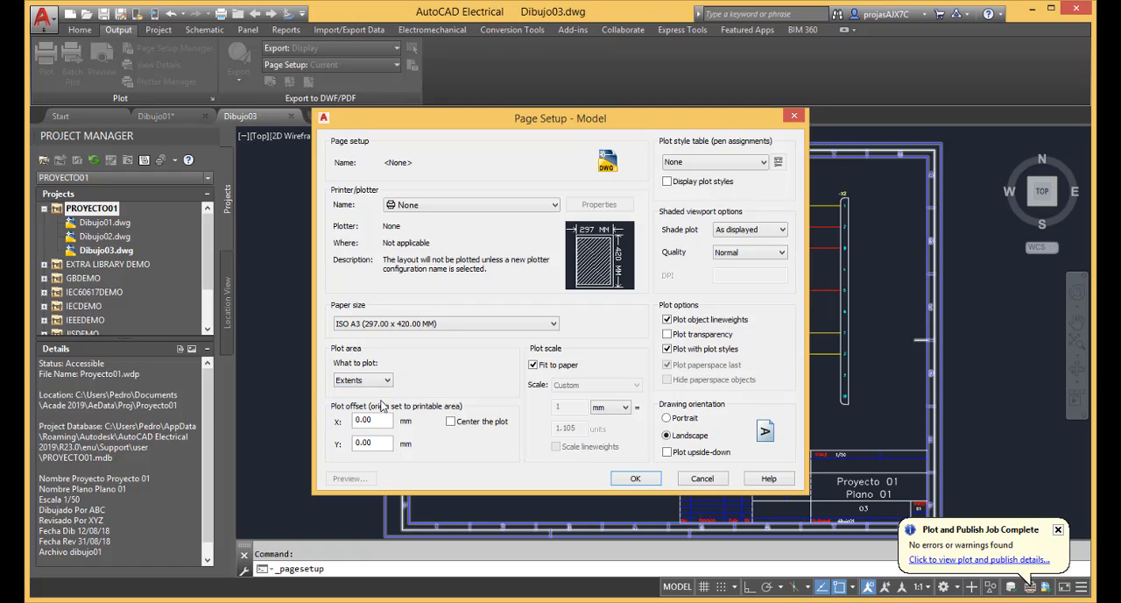
left_click(451, 421)
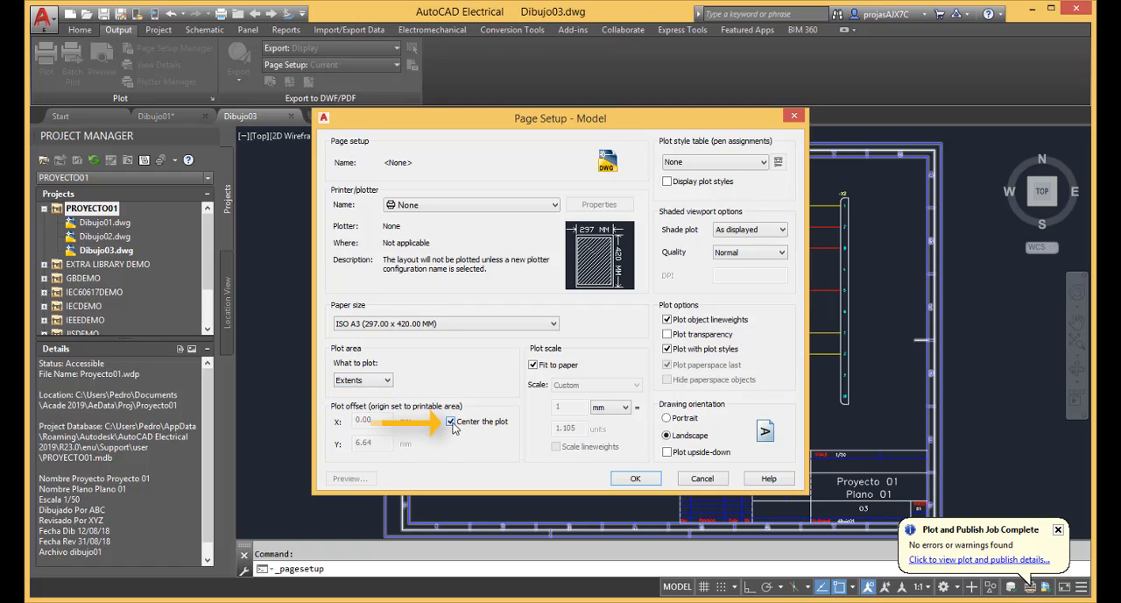
left_click(539, 368)
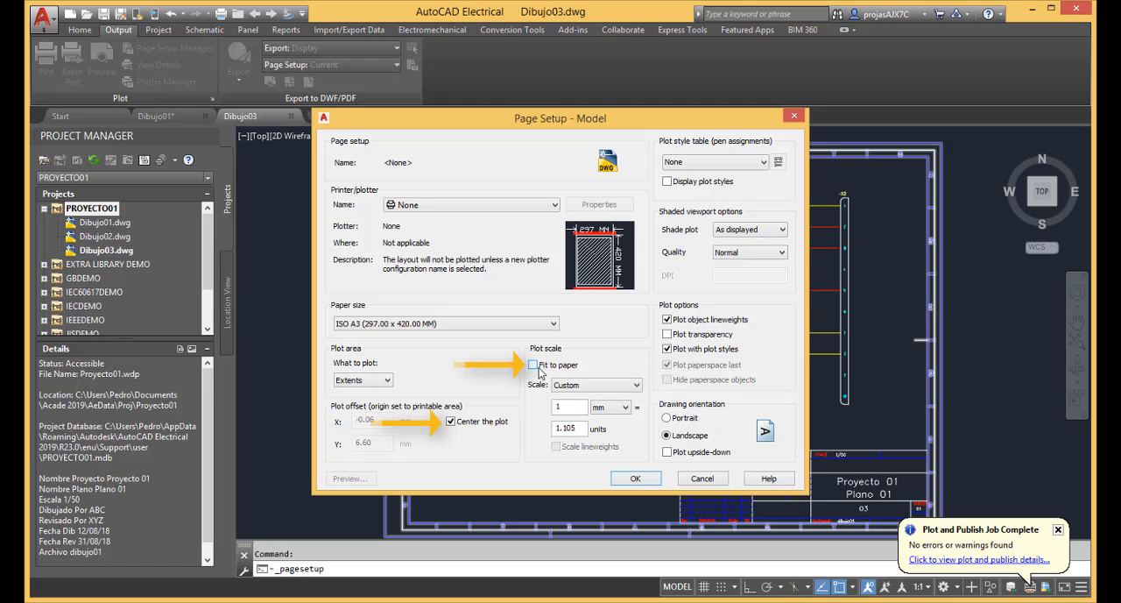
left_click(539, 368)
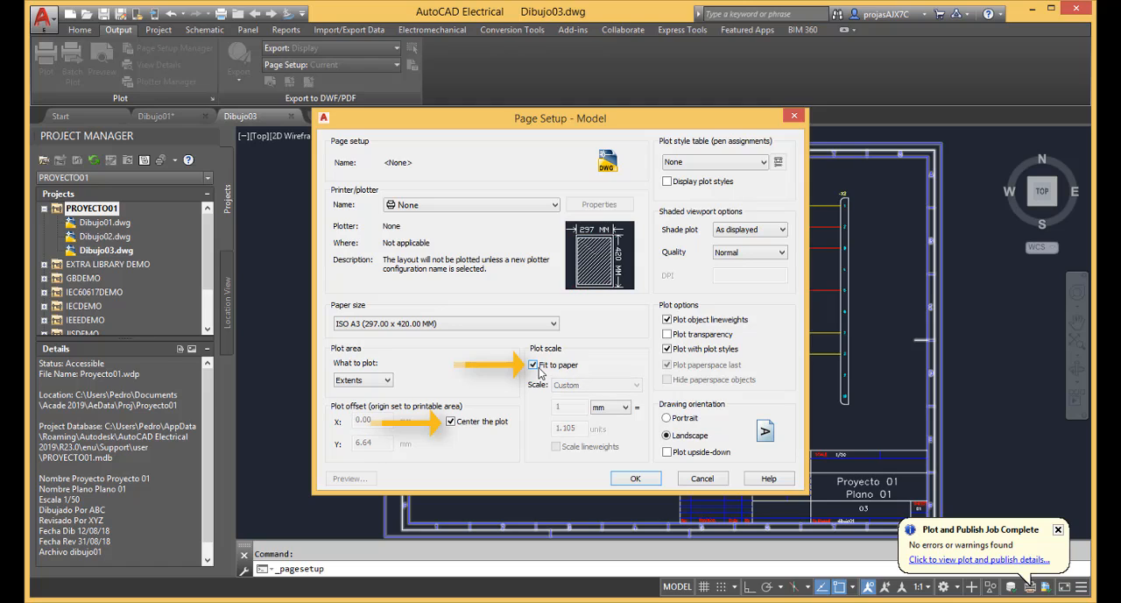
left_click(637, 479)
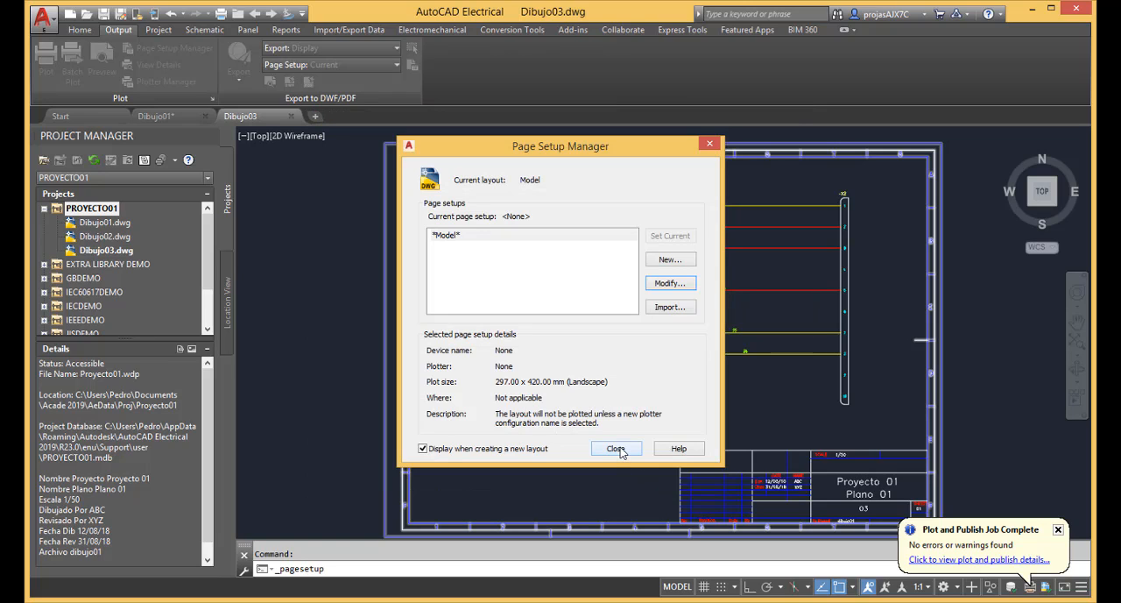
left_click(616, 449)
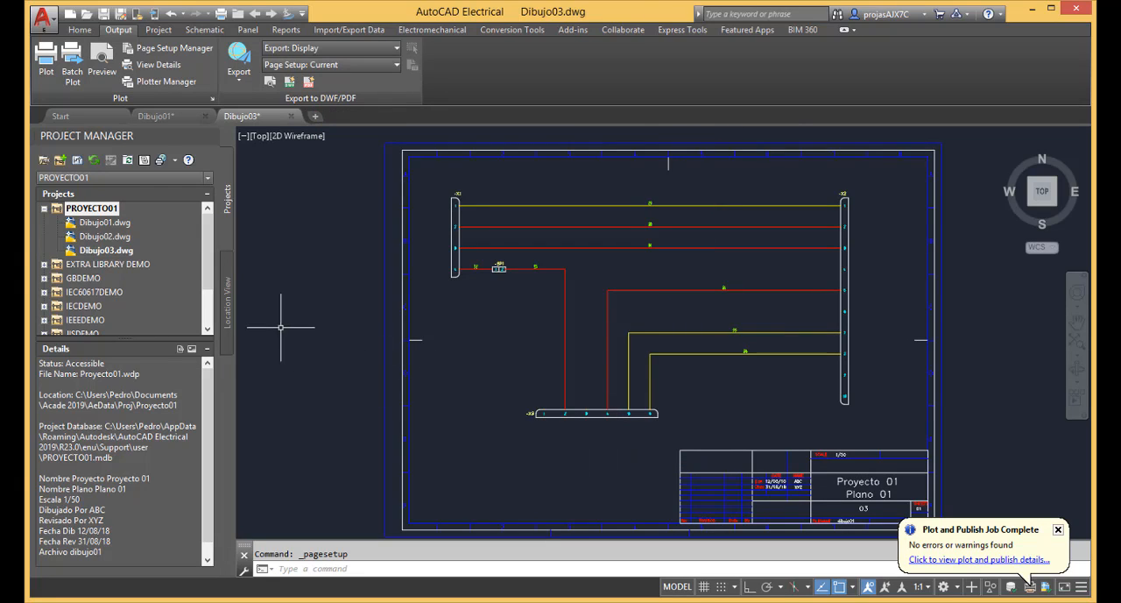
Open Dibujo01.dwg and set its Model page setup to ISO A3 (297.00 x 420.00 MM), Extents plot area and a centered plot.
double_click(118, 223)
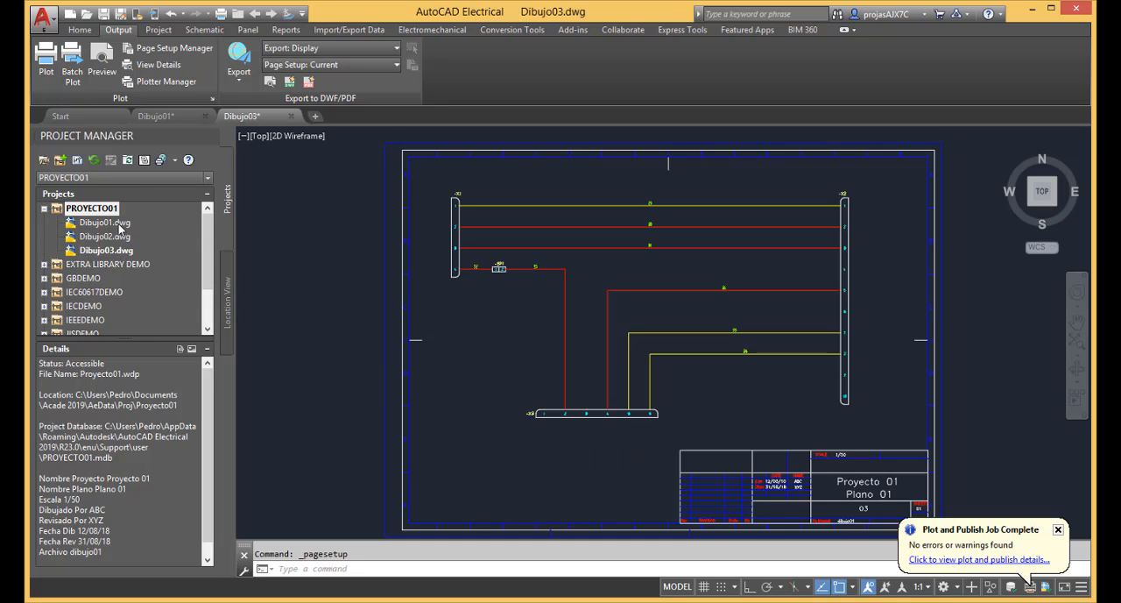
left_click(176, 48)
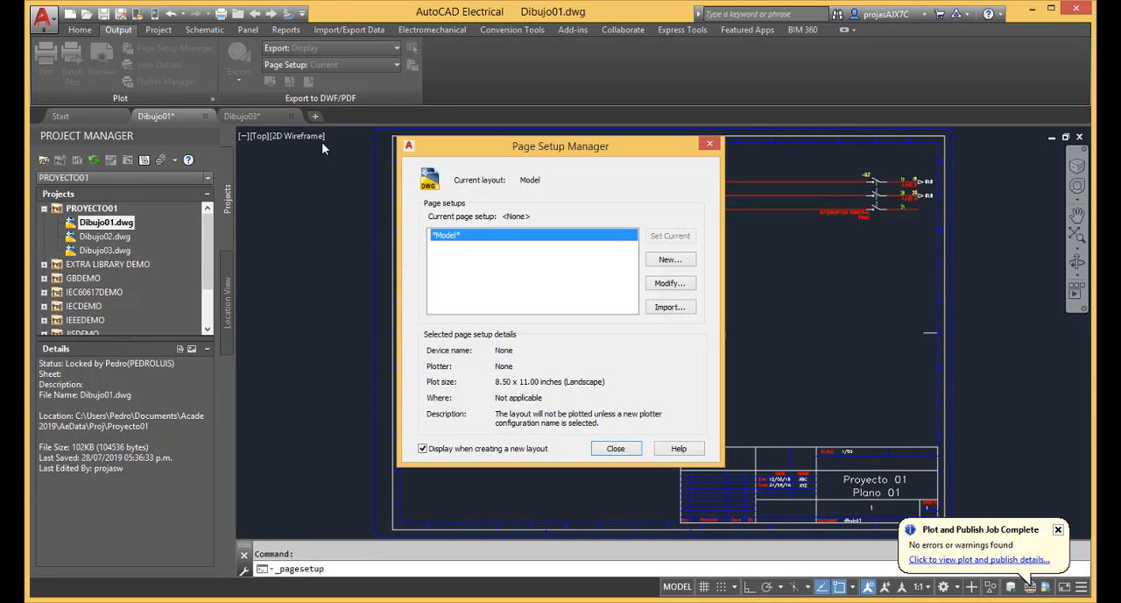
left_click(670, 283)
left_click(520, 324)
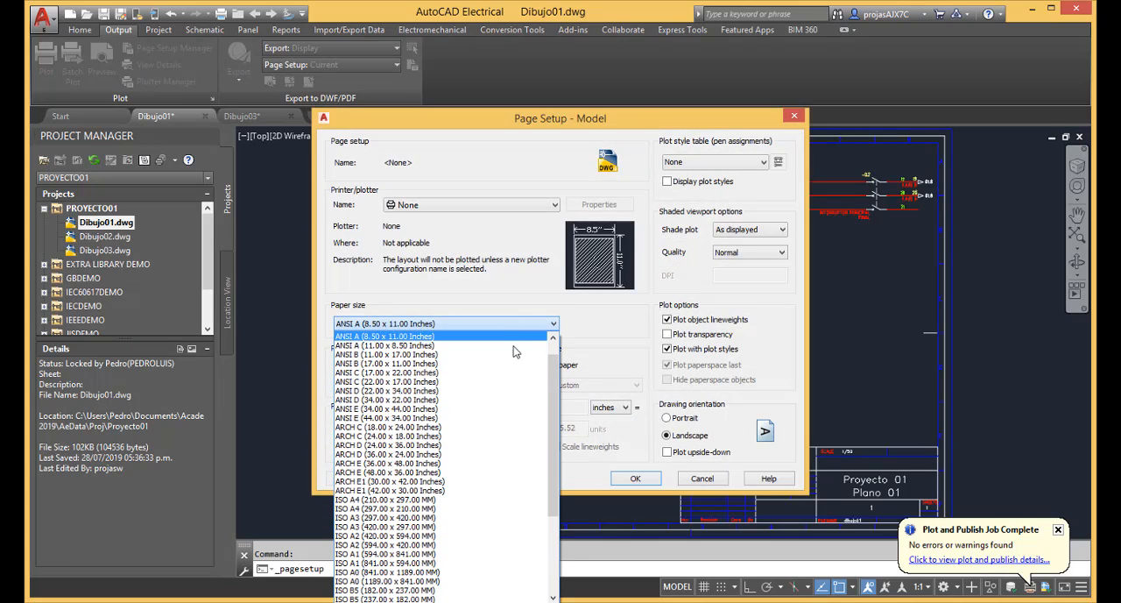
left_click(495, 517)
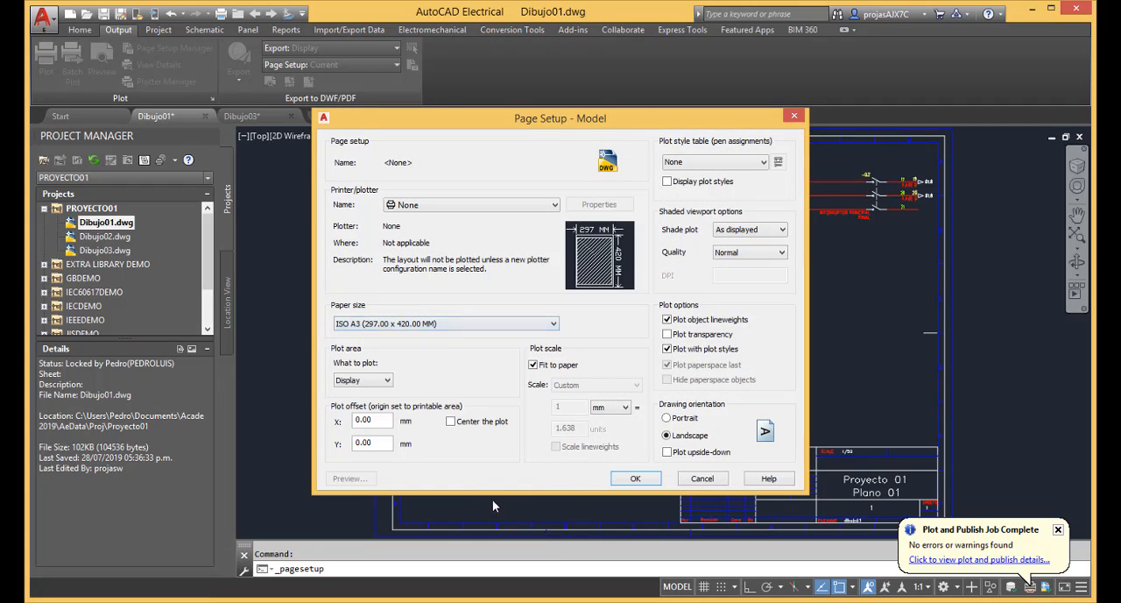
left_click(387, 382)
left_click(350, 401)
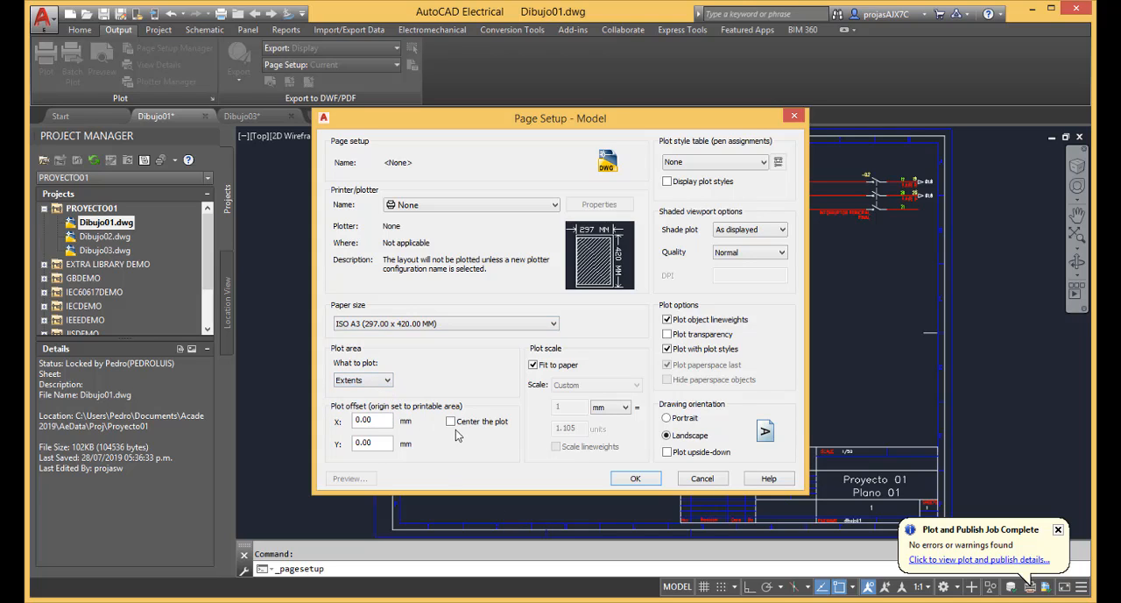
left_click(450, 422)
left_click(635, 477)
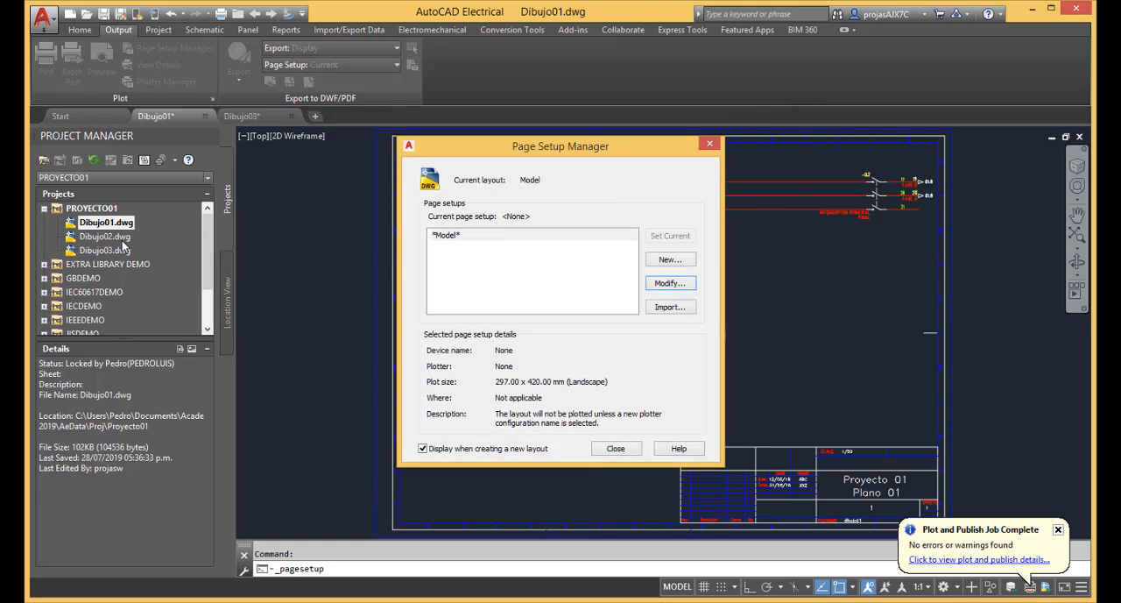
left_click(616, 447)
Open Dibujo02.dwg and set its Model page setup to ISO A3 (297.00 x 420.00 MM) paper with a centered Extents plot.
double_click(104, 238)
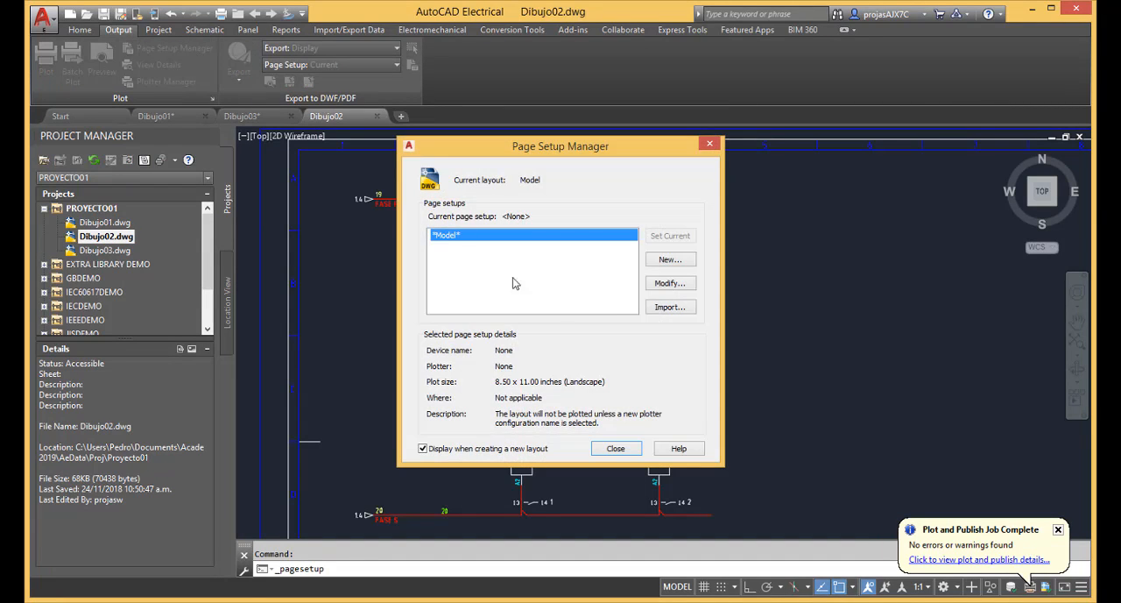
left_click(671, 286)
left_click(523, 325)
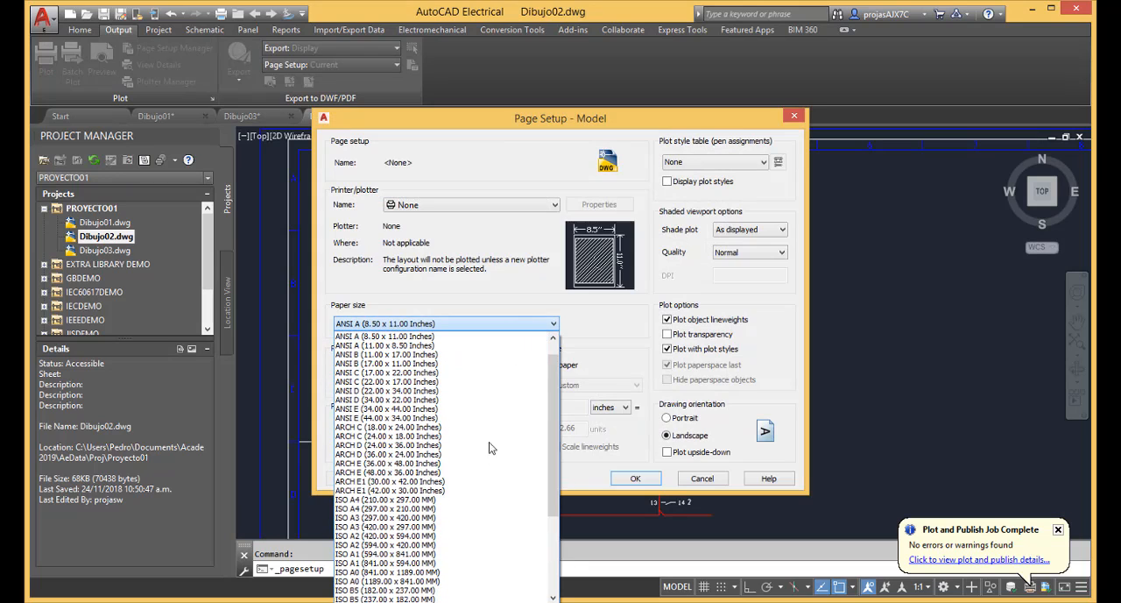
left_click(490, 526)
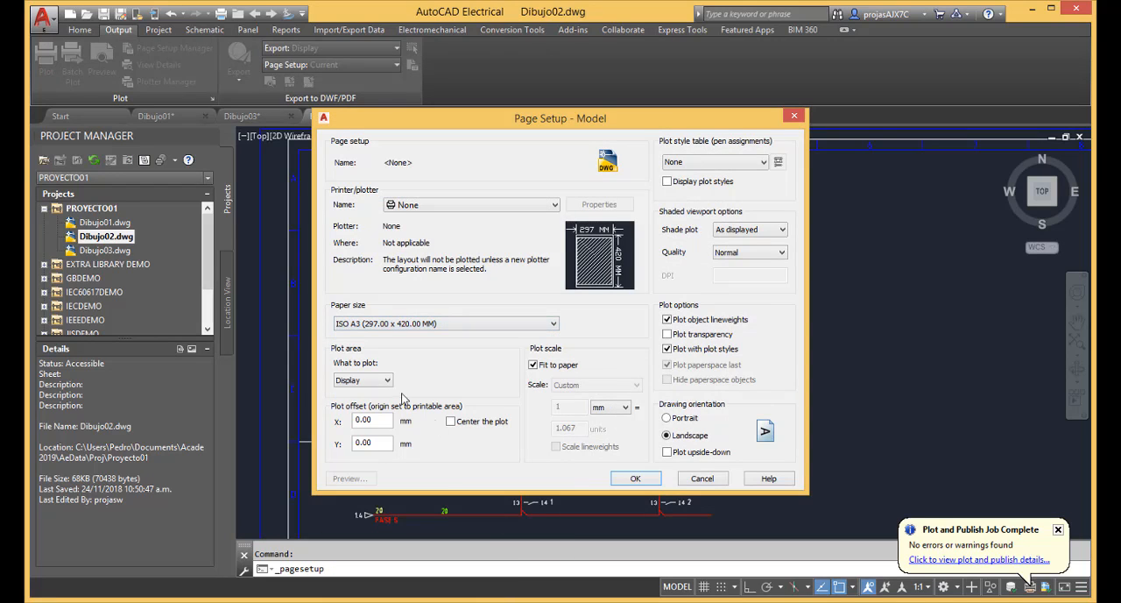
left_click(362, 380)
left_click(355, 401)
left_click(449, 422)
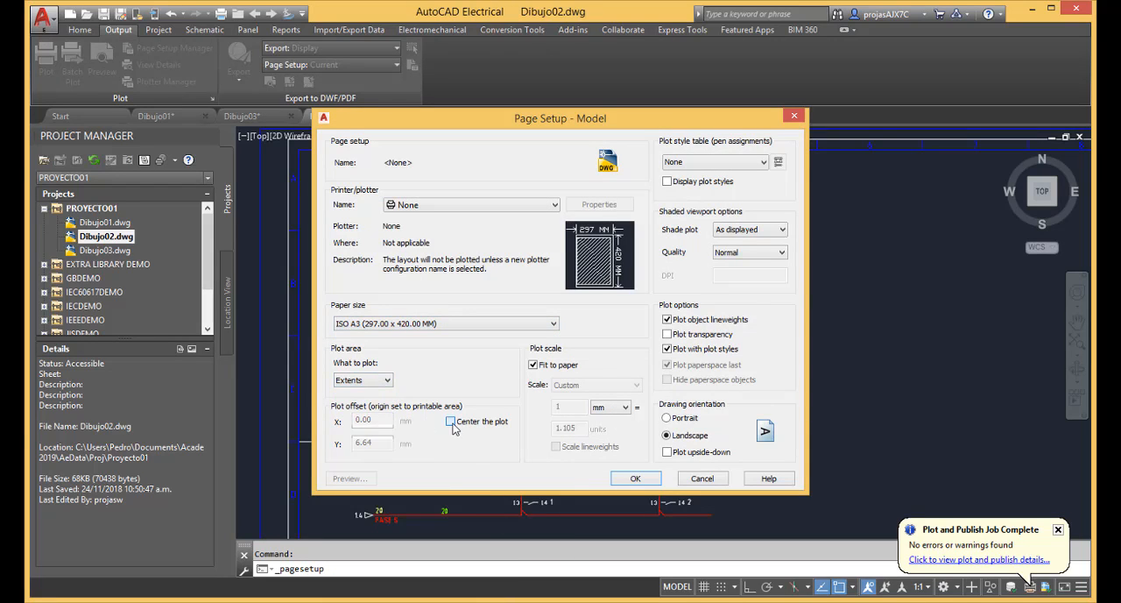
left_click(634, 479)
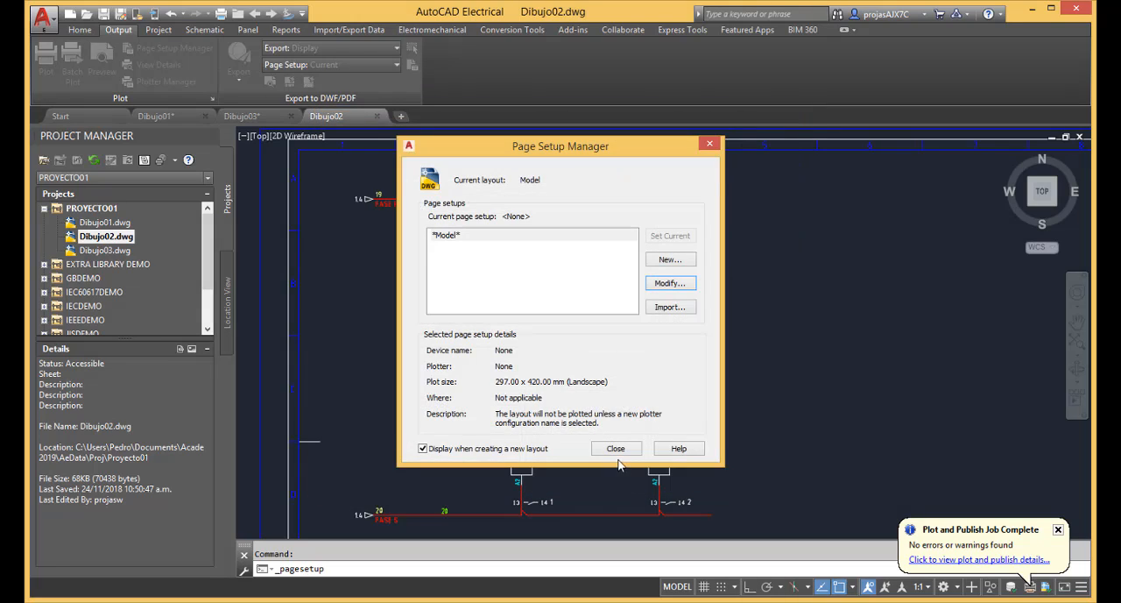
left_click(616, 448)
Return to Dibujo03.dwg and erase all connectors and wires inside the frame, keeping the border and title block.
double_click(122, 253)
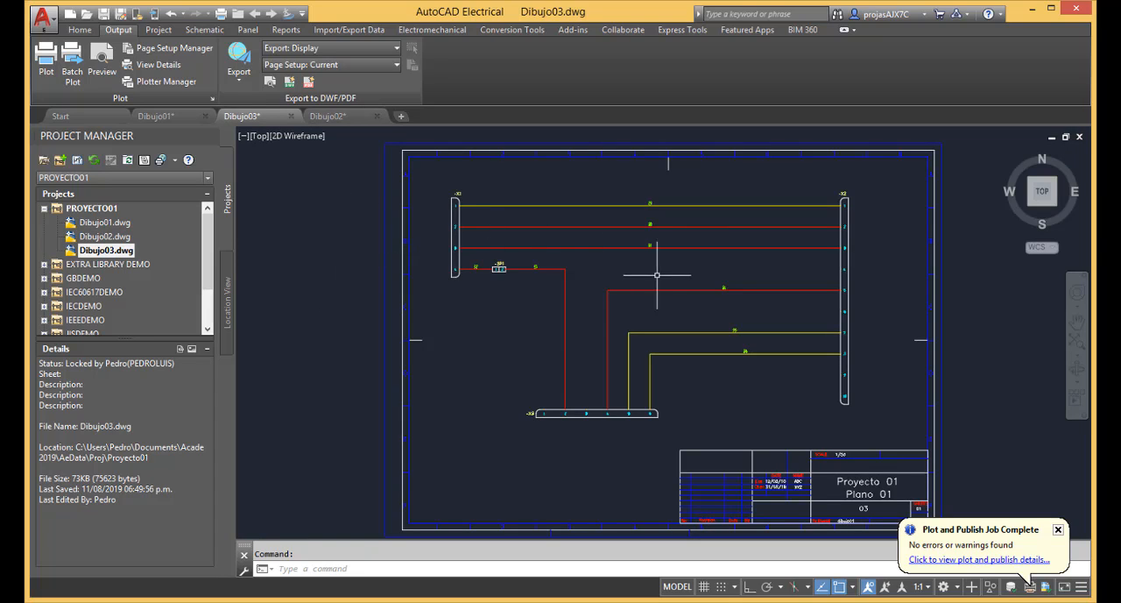
left_click(52, 17)
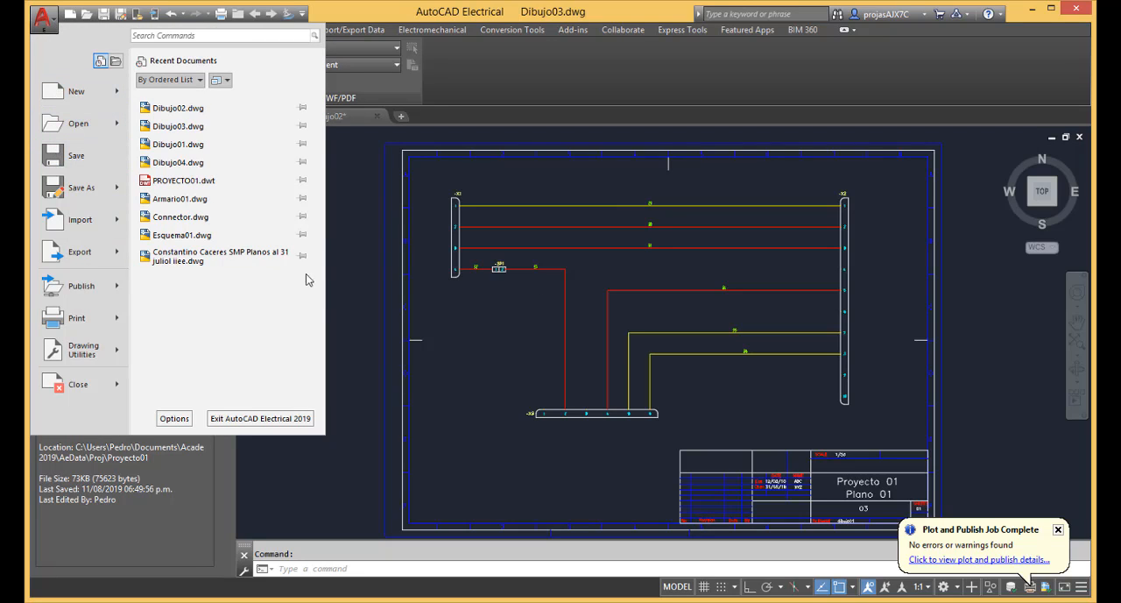
left_click(349, 279)
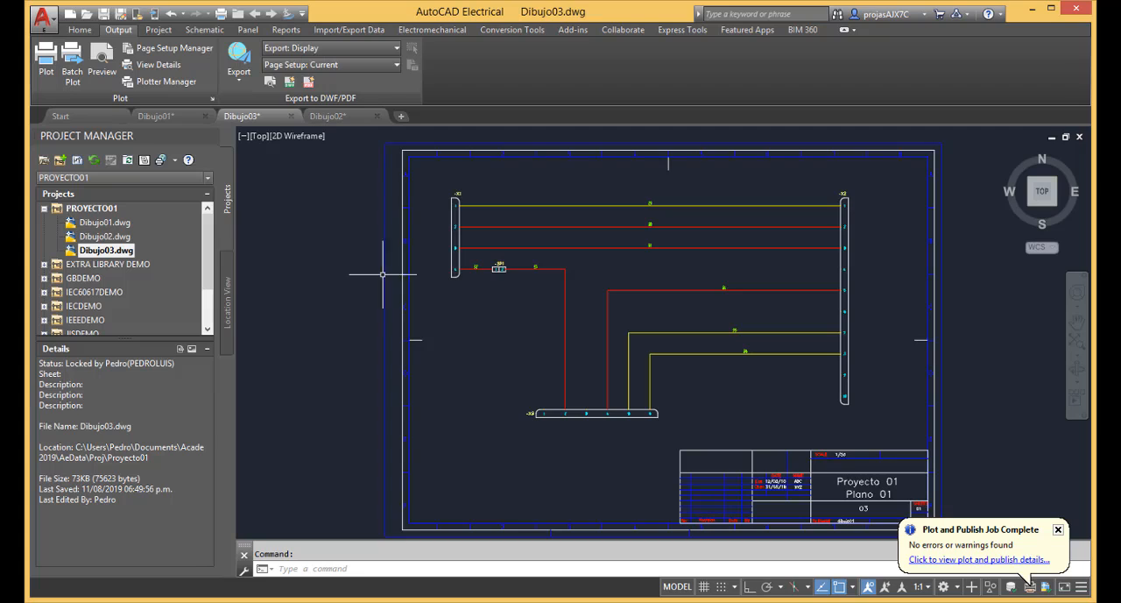
left_click(431, 175)
left_click(887, 432)
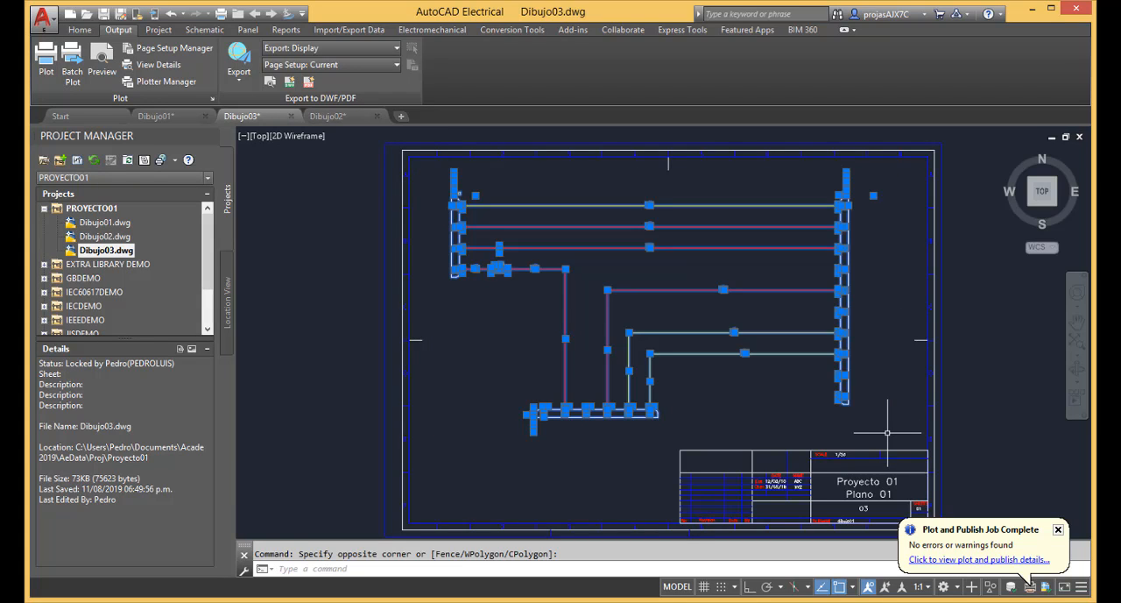
key("Delete")
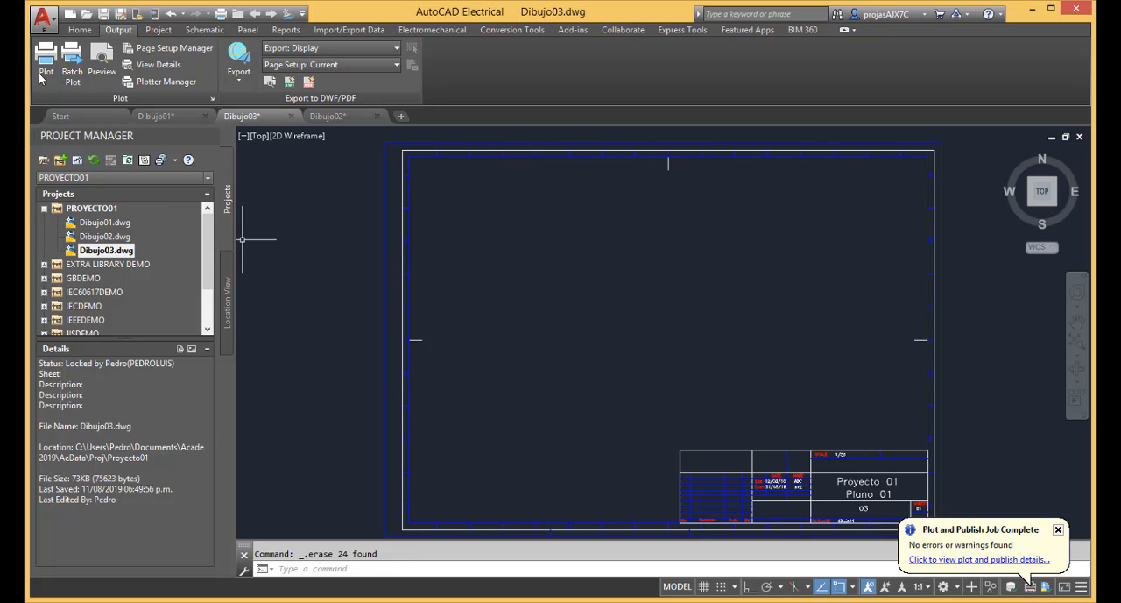
Save the cleared A3 sheet as a drawing template named Proyecto01-A3, accepting the default template options.
left_click(55, 24)
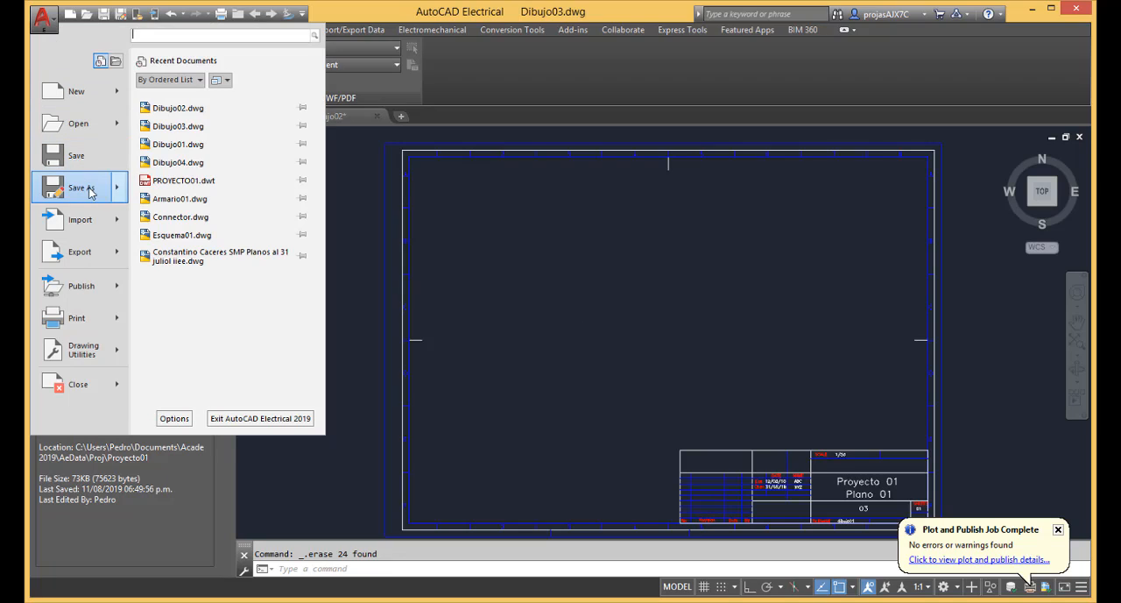
mouse_move(91, 193)
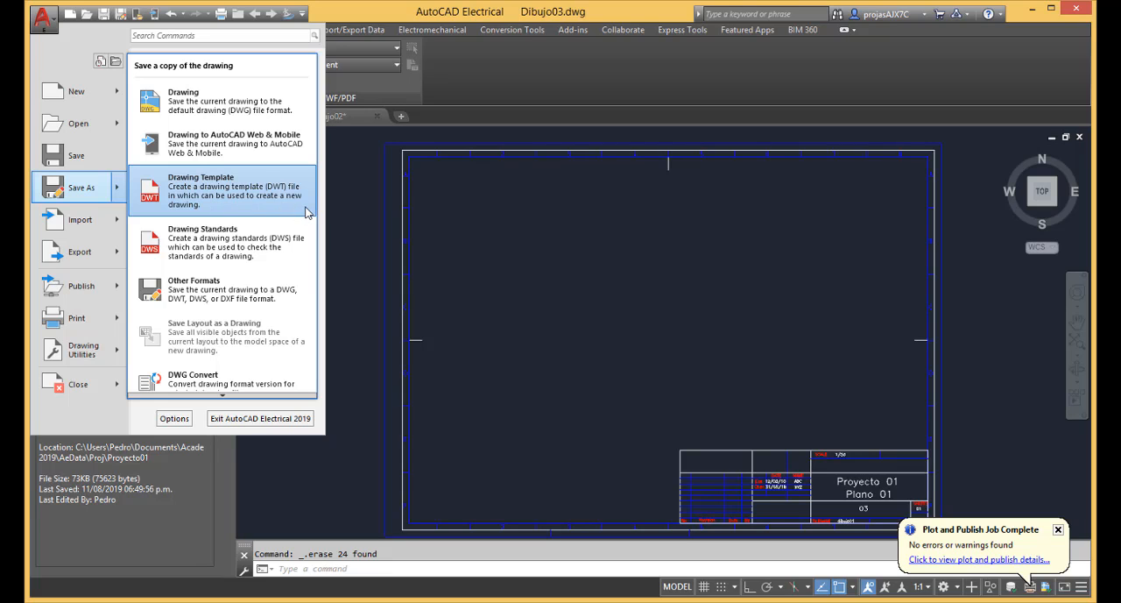
left_click(276, 203)
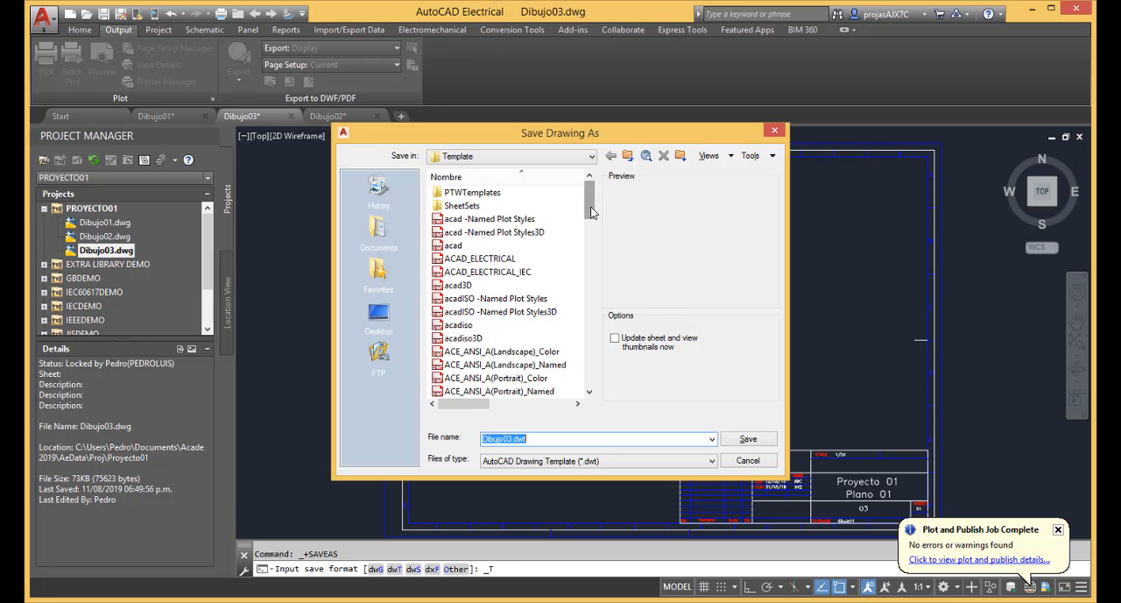
left_click_drag(591, 212, 591, 226)
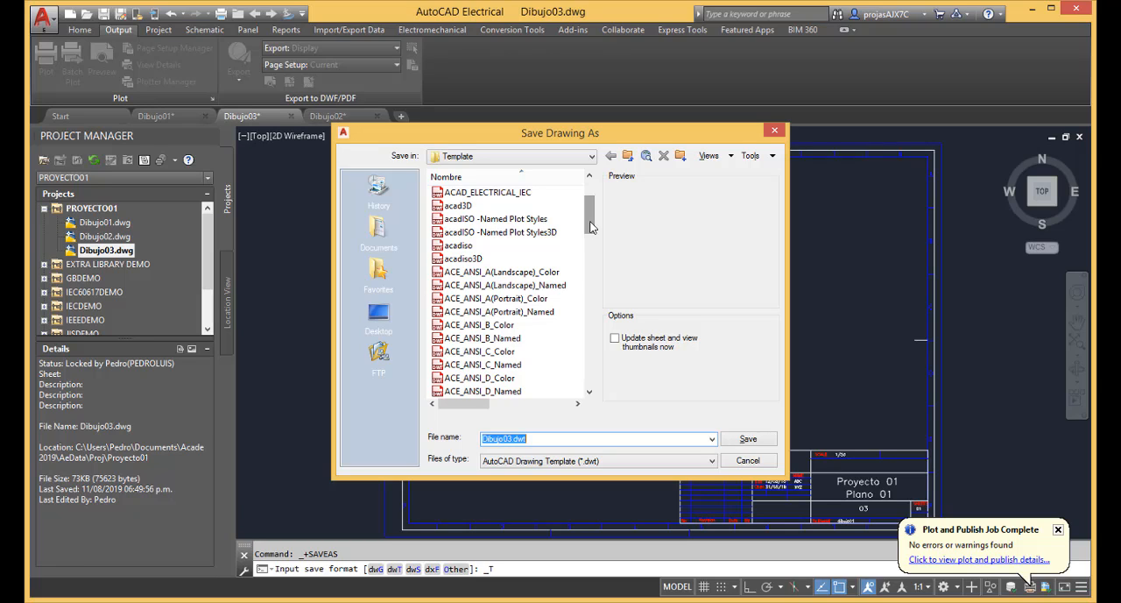
type("P")
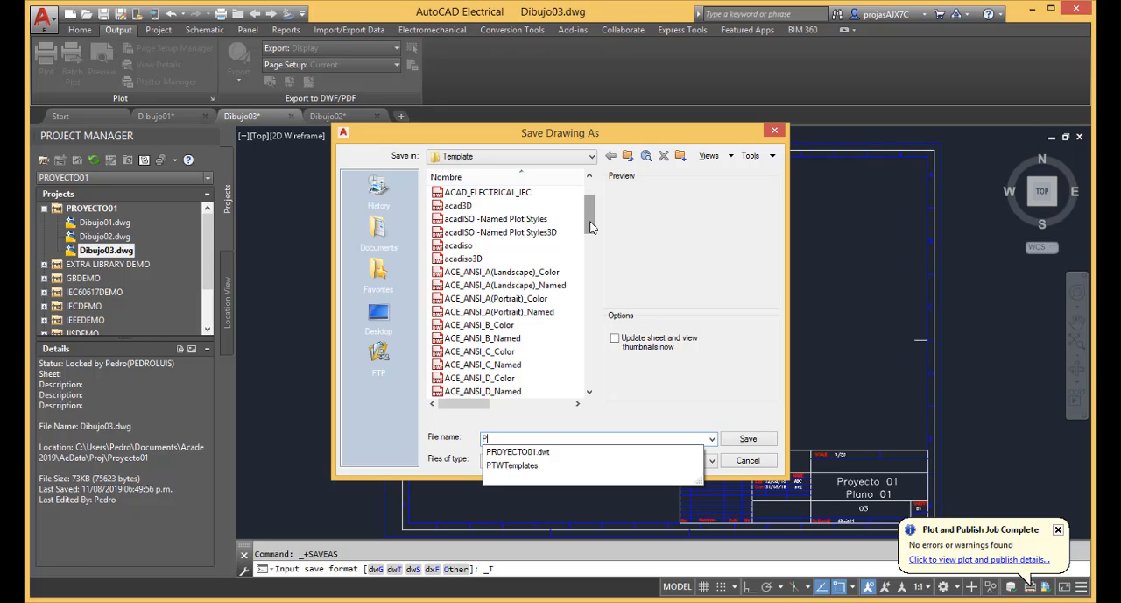
type("royecto")
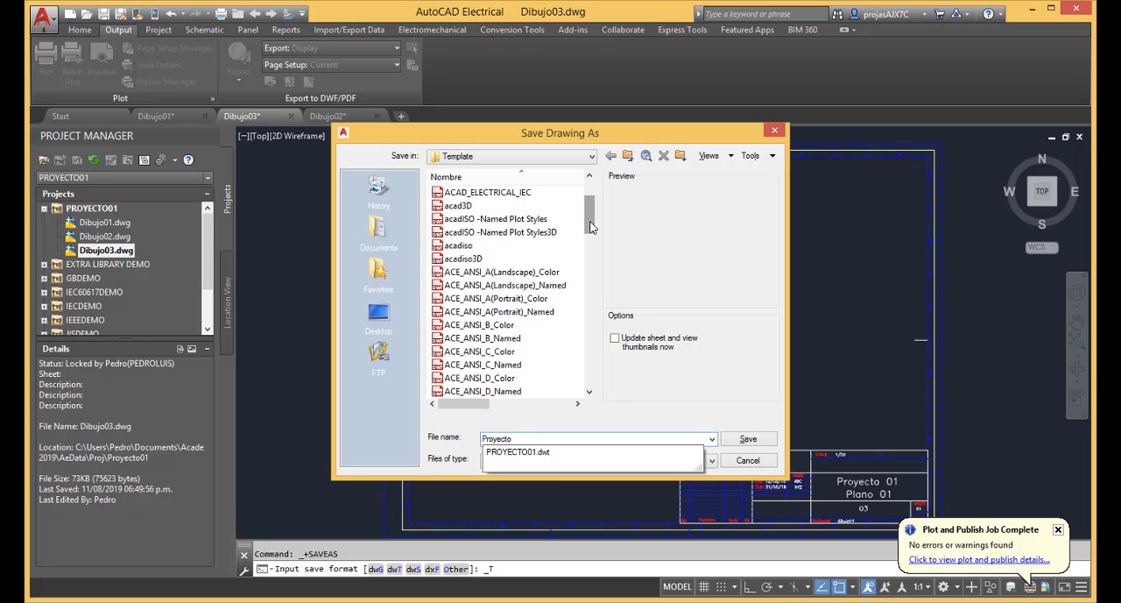
type("01-A3")
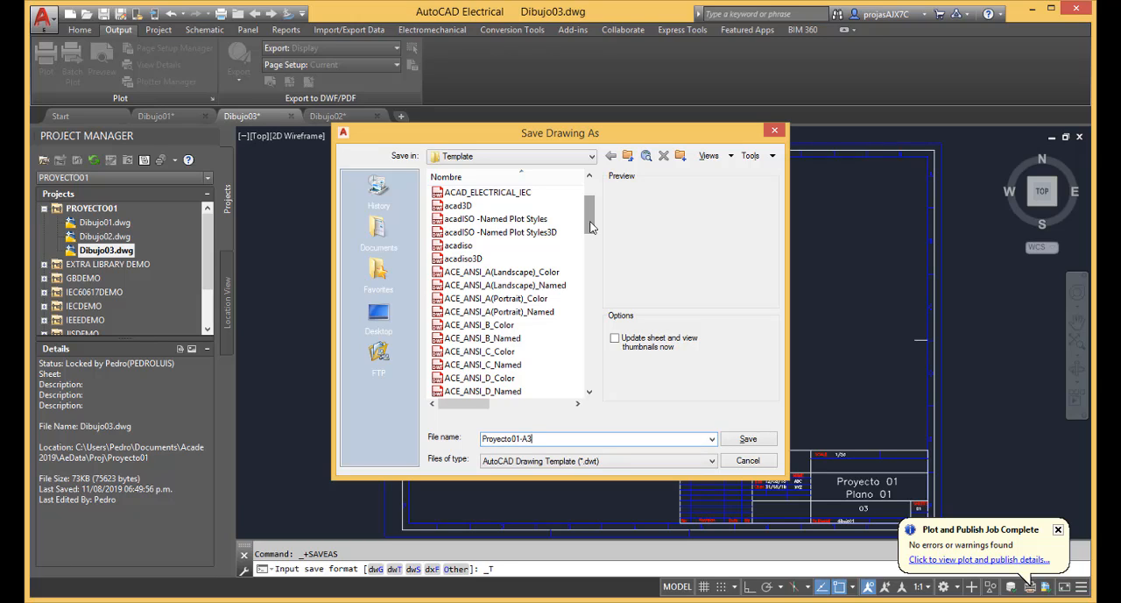
left_click(748, 439)
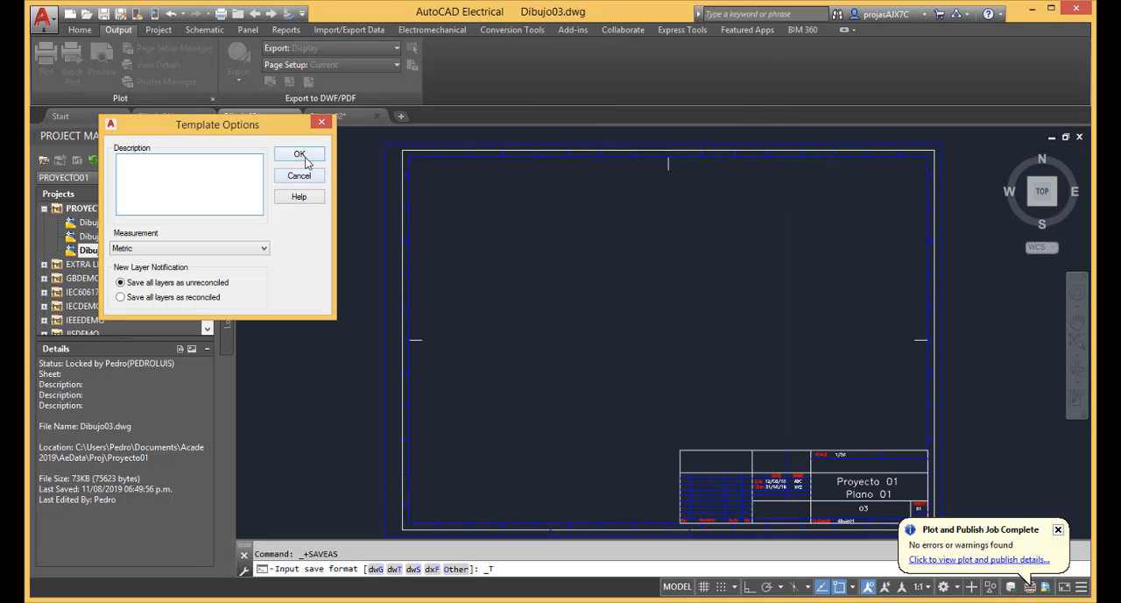
left_click(301, 155)
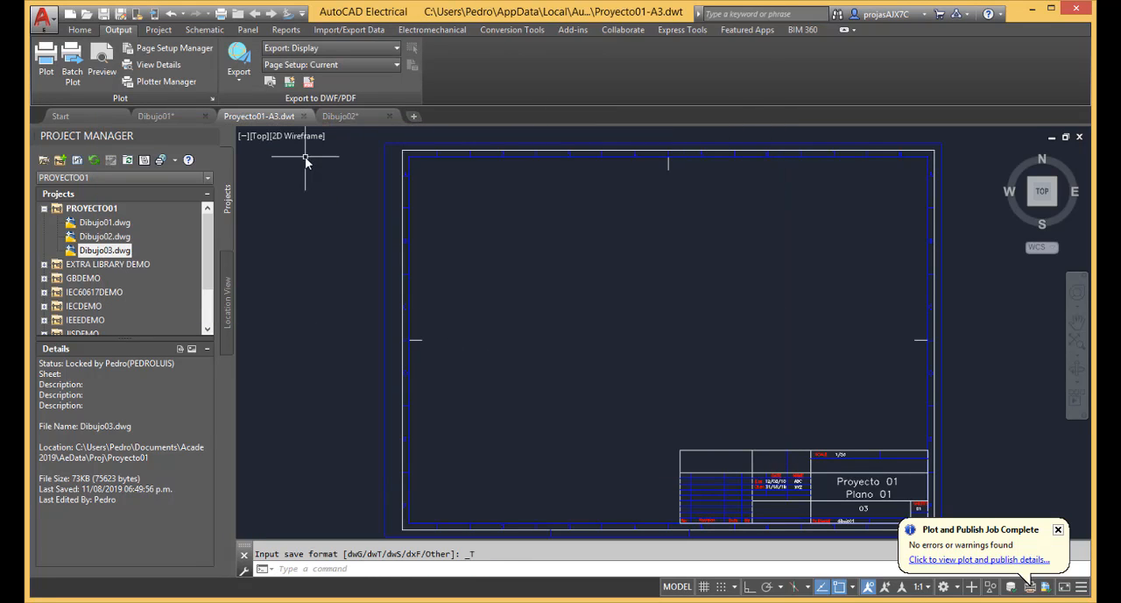
Create a new PROYECTO01 drawing named Dibujo04 from the Proyecto01-A3 template, applying the project default values to it.
left_click(77, 160)
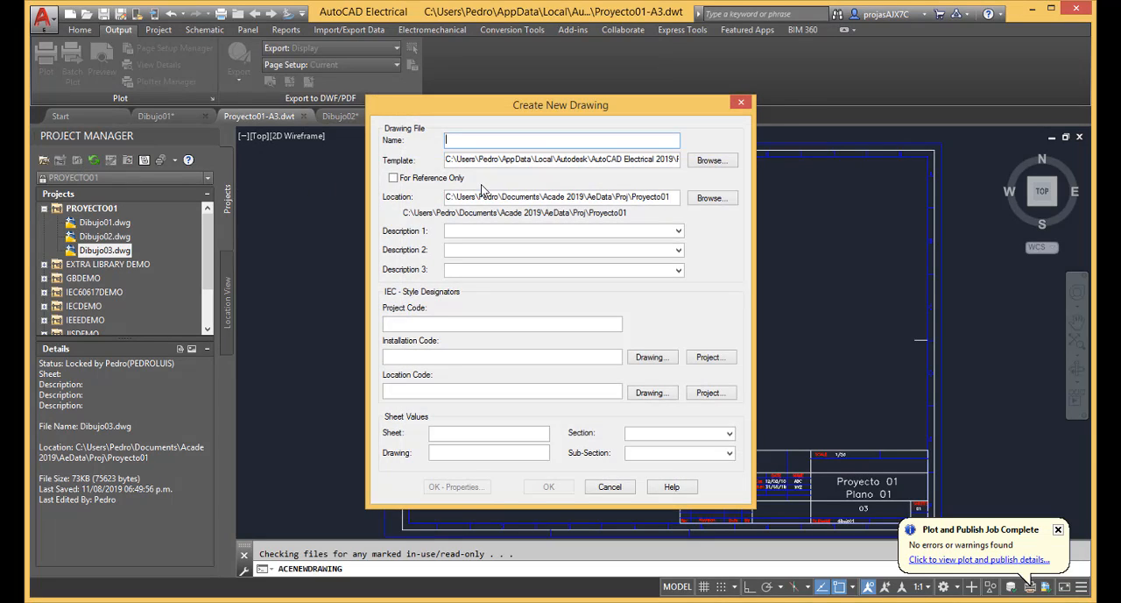
type("Dibuj")
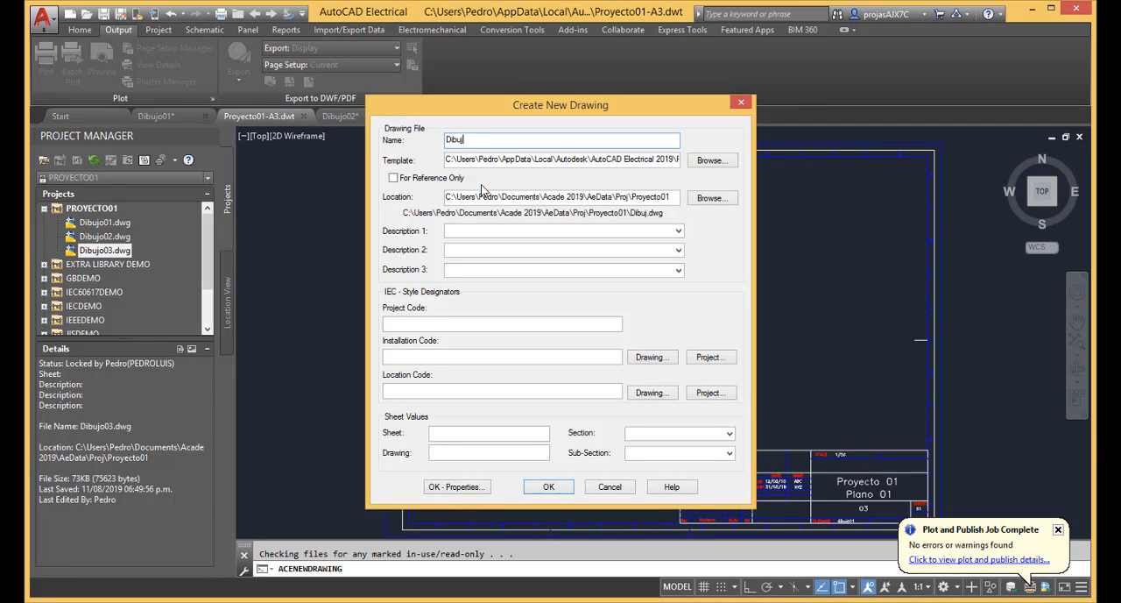
type("o04")
left_click(712, 160)
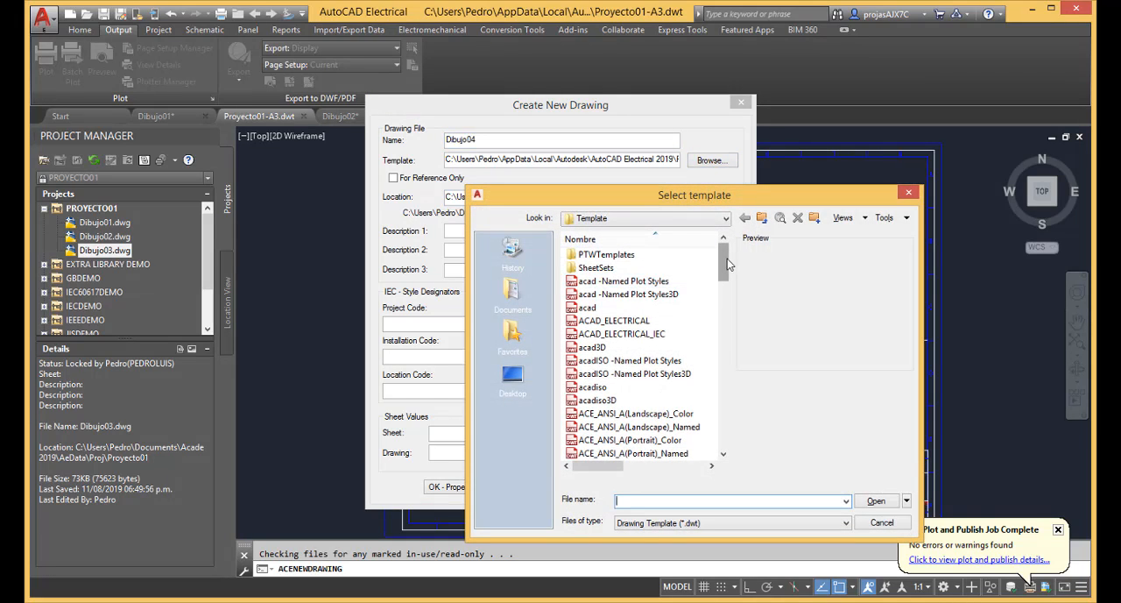
left_click_drag(727, 263, 732, 435)
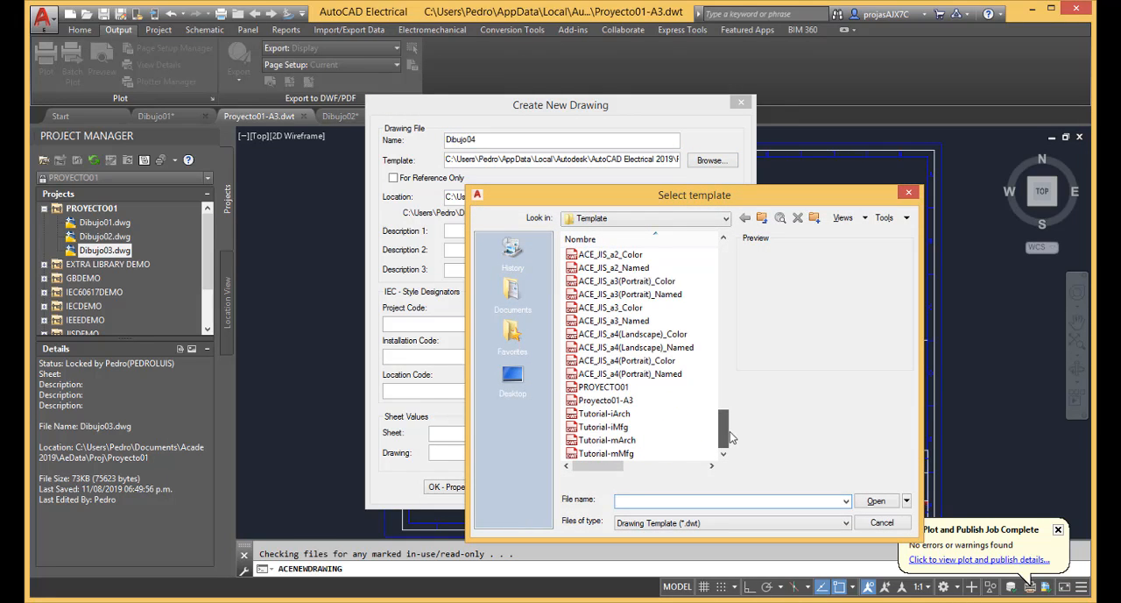
left_click(635, 399)
left_click(881, 504)
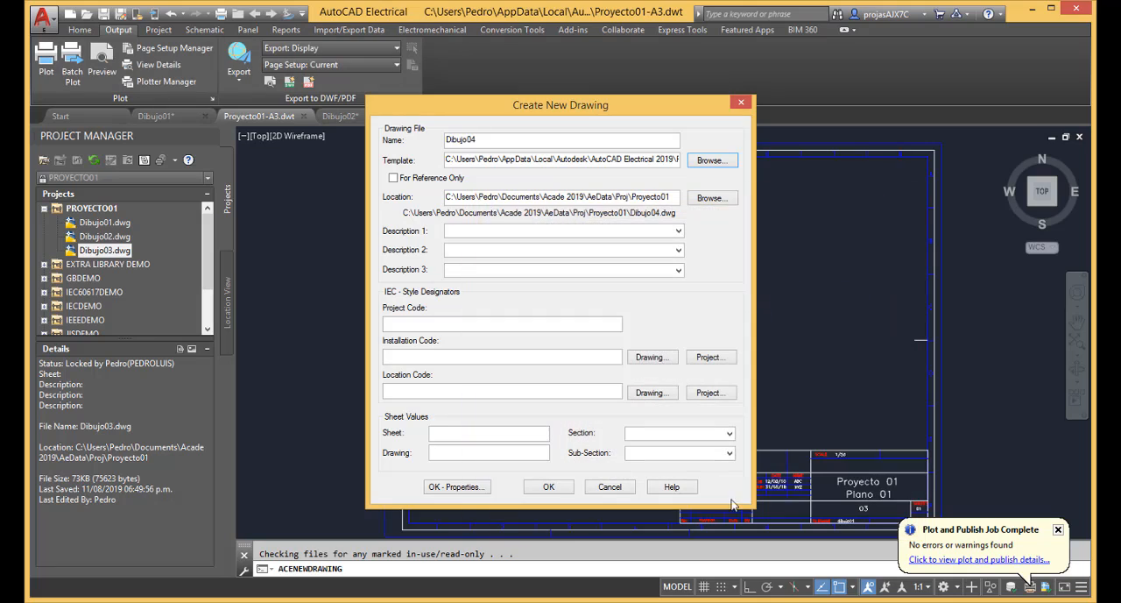
left_click(566, 488)
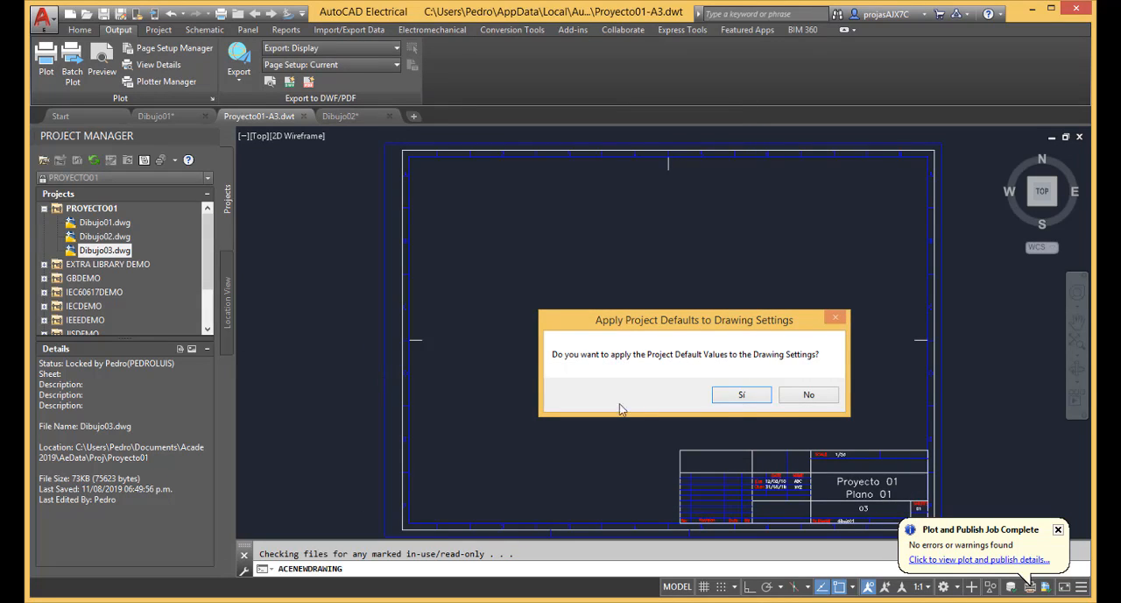
left_click(742, 395)
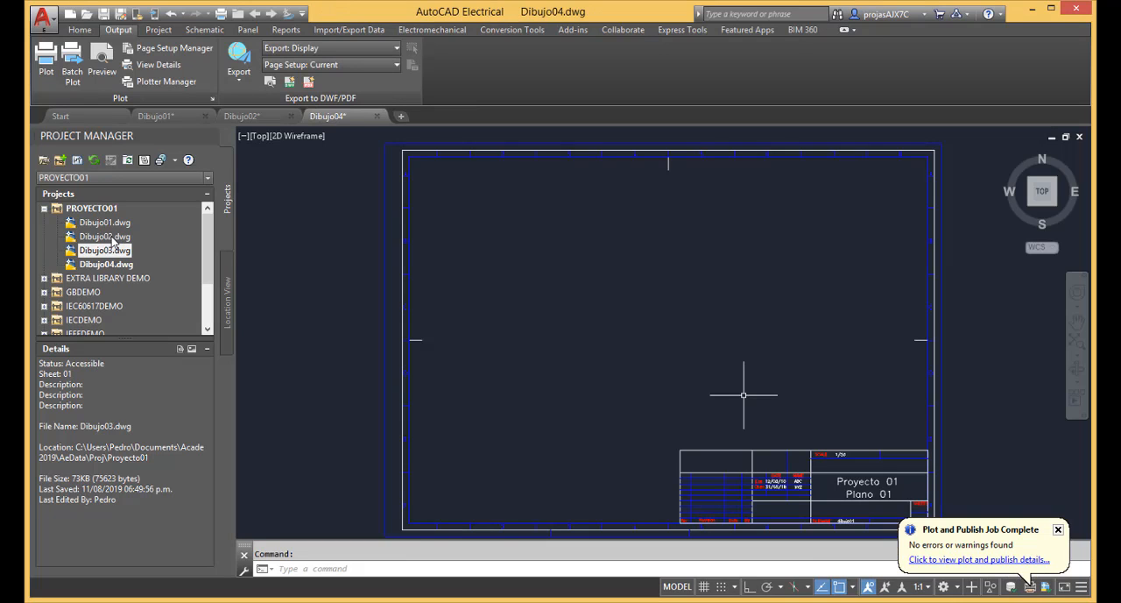
Set up publishing of all PROYECTO01 drawings' Model tabs as a multi-sheet PDF.
left_click(174, 162)
left_click(226, 194)
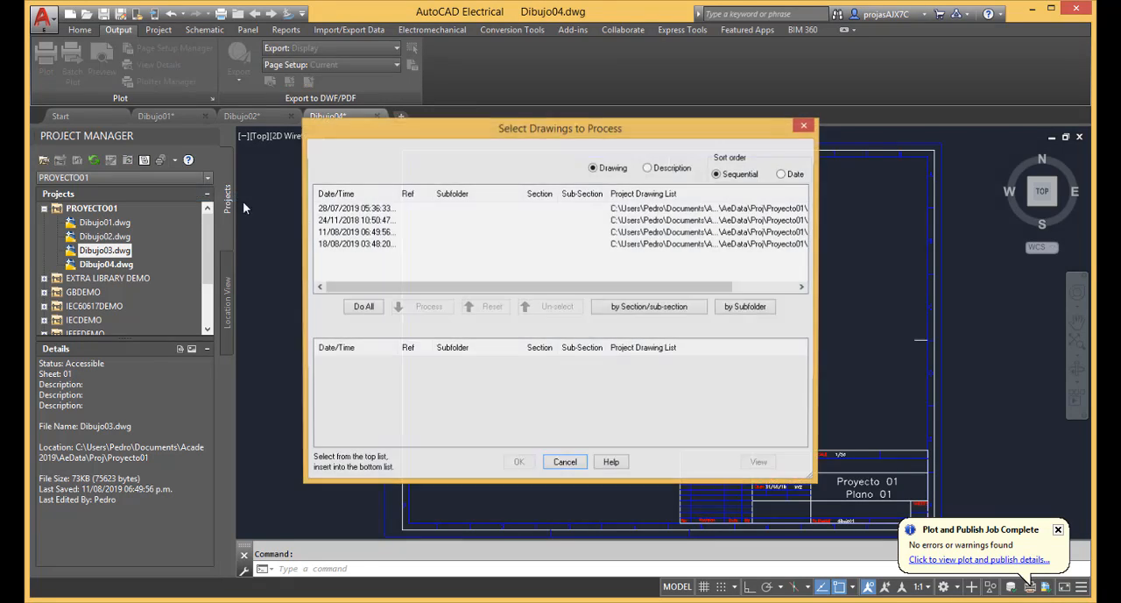
left_click(362, 306)
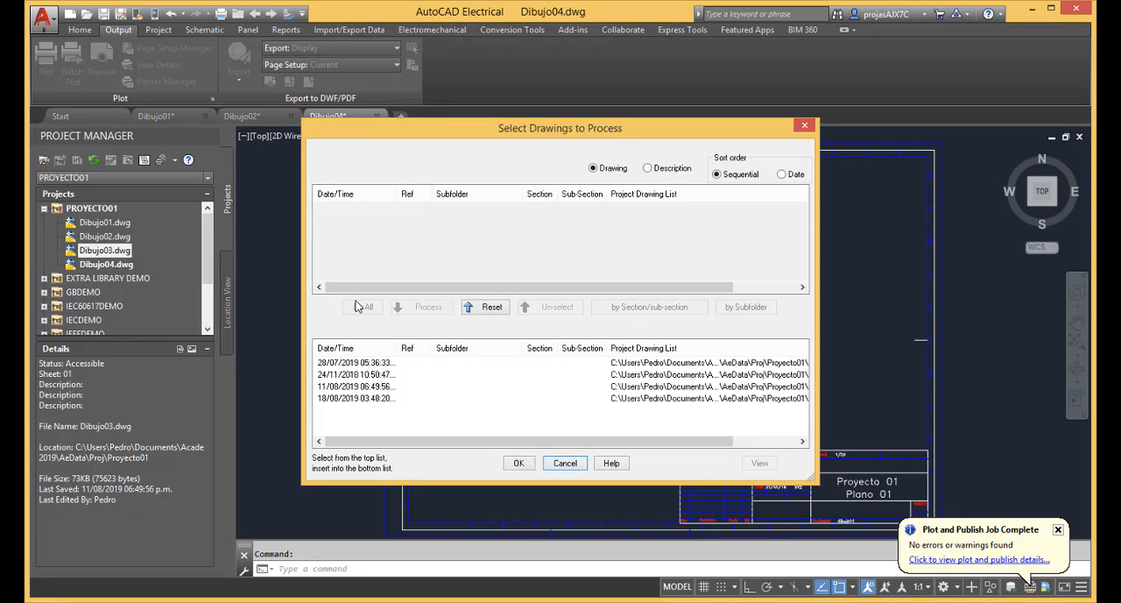
left_click(520, 464)
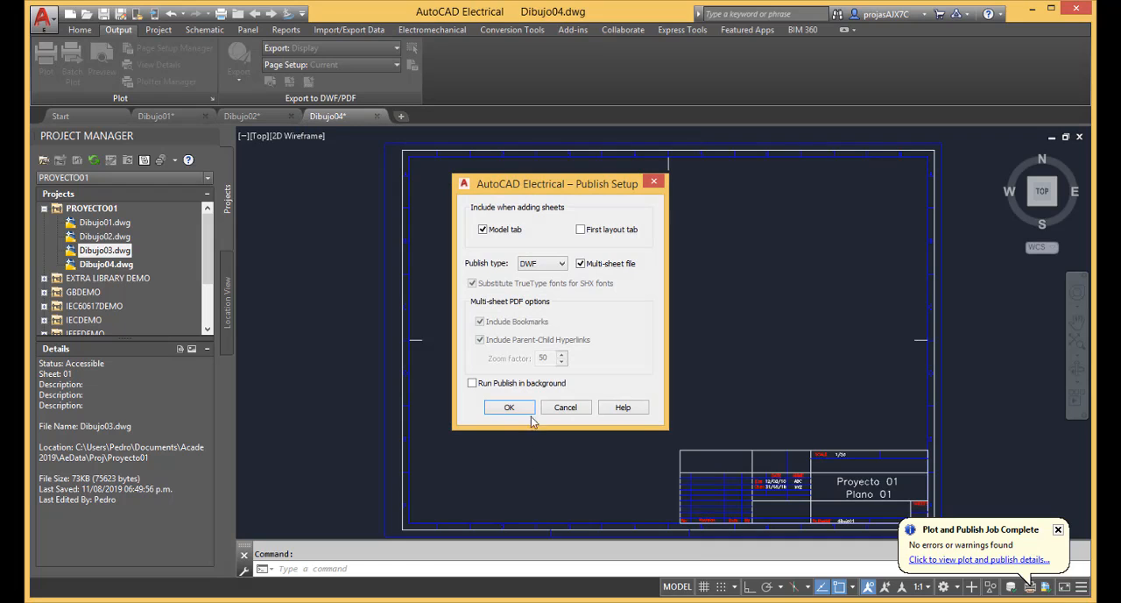
left_click(562, 263)
left_click(531, 292)
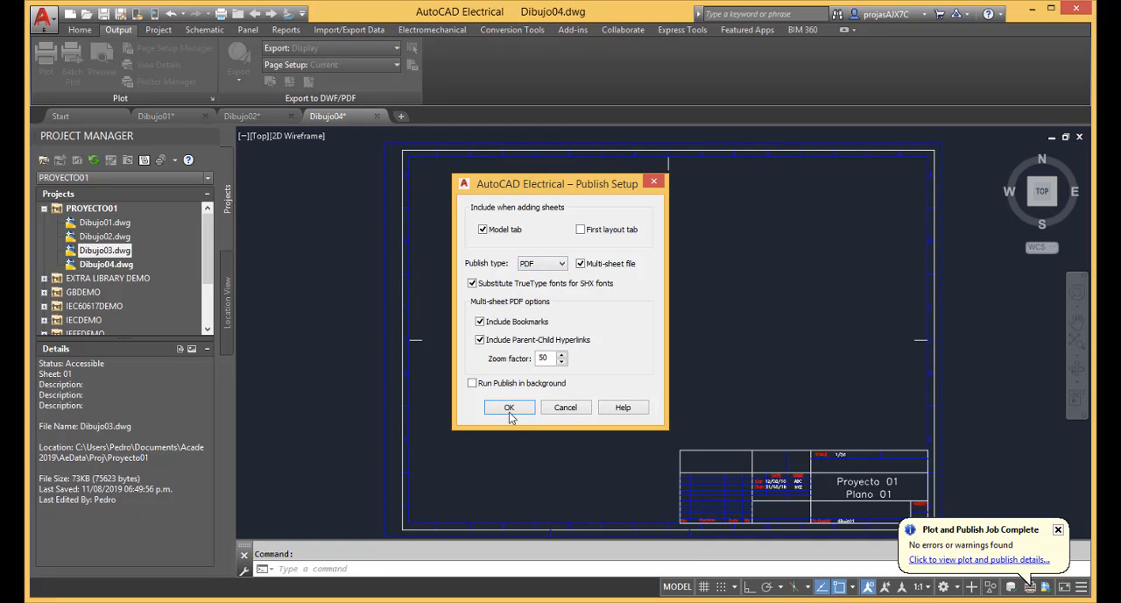
left_click(511, 410)
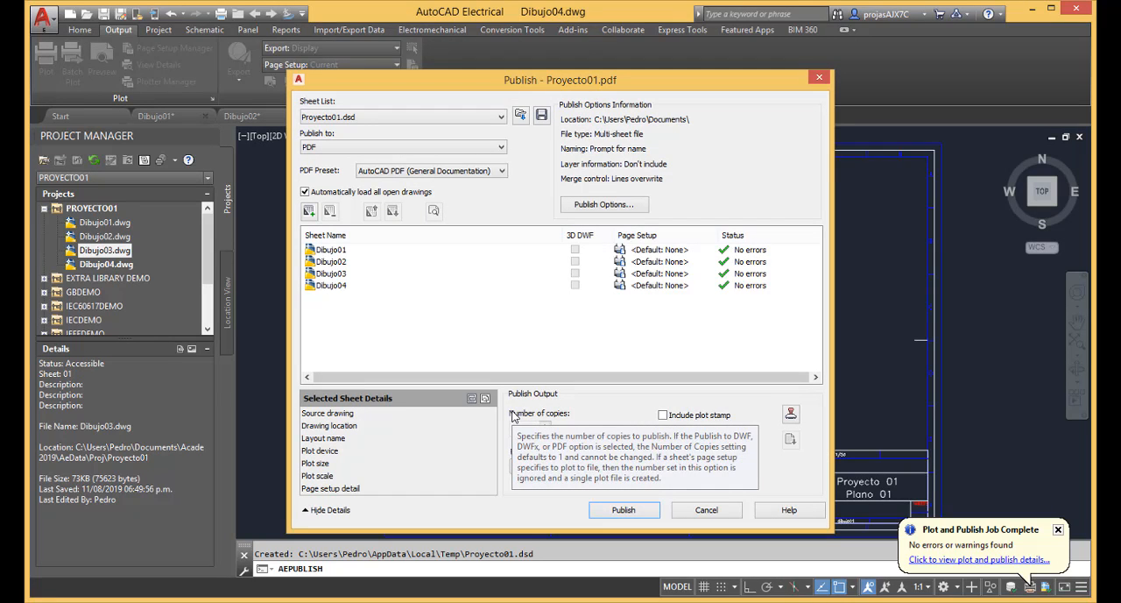
Publish the sheets to Proyecto01.pdf, replacing the existing file, and save the sheet list as Proyecto01.
left_click(639, 515)
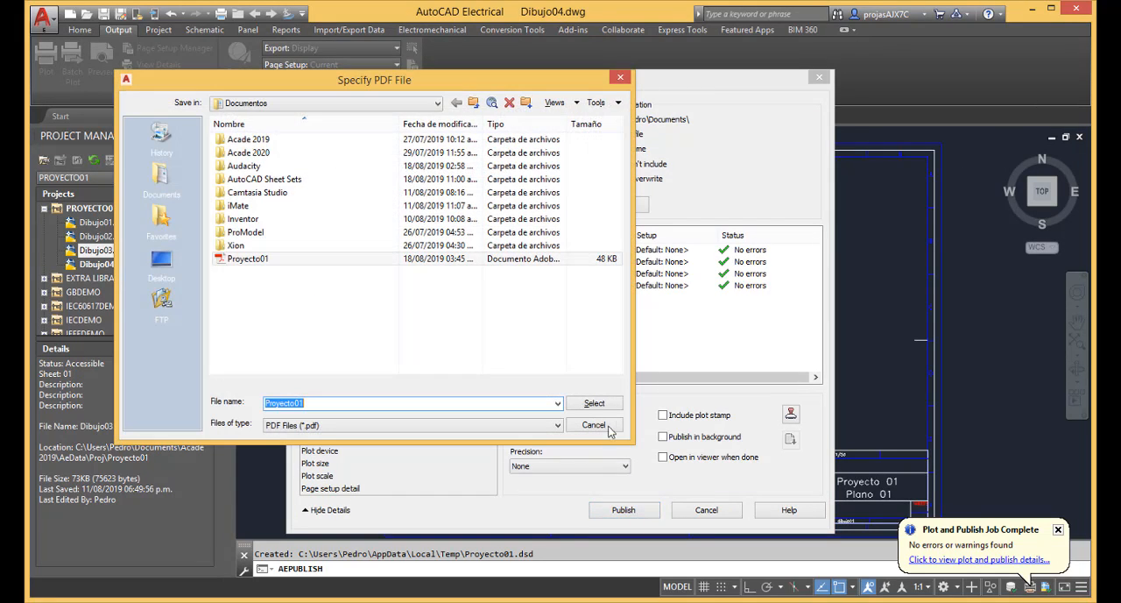
left_click(608, 406)
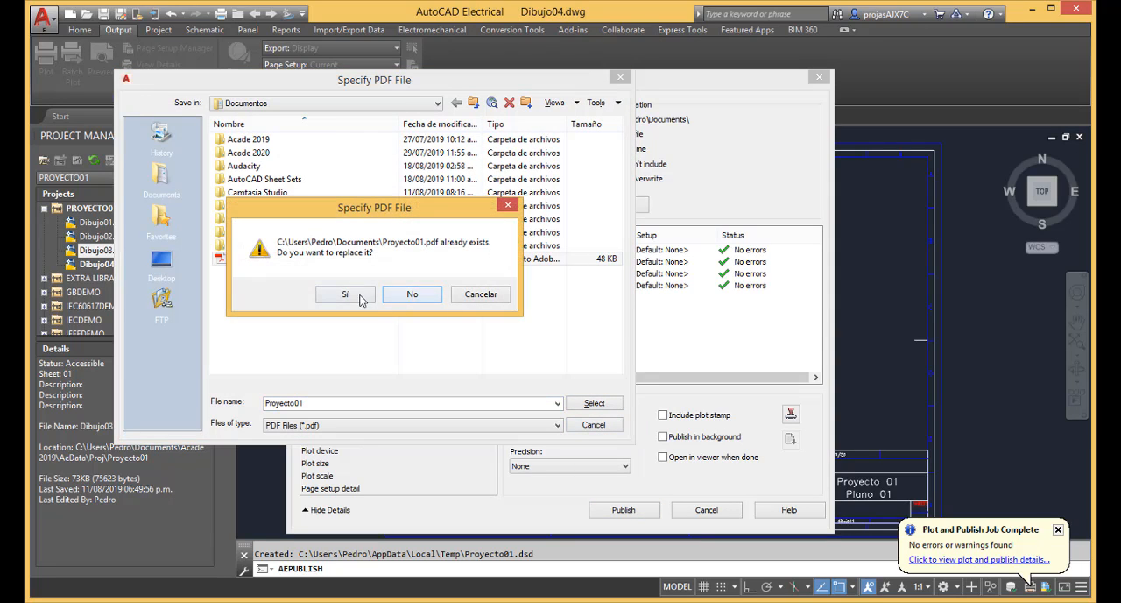
left_click(360, 297)
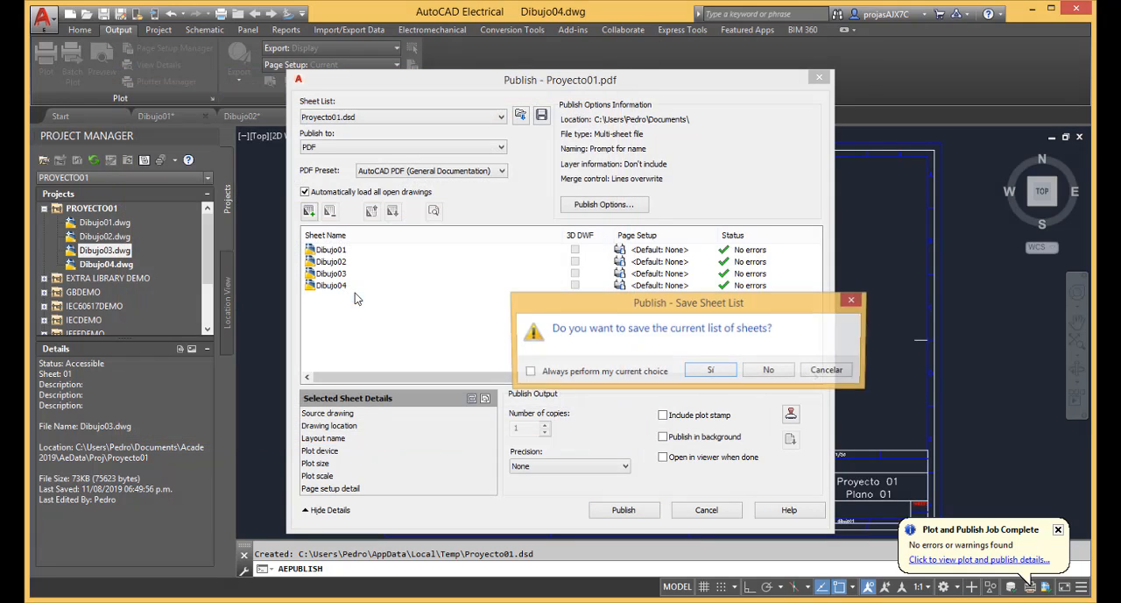
left_click(715, 372)
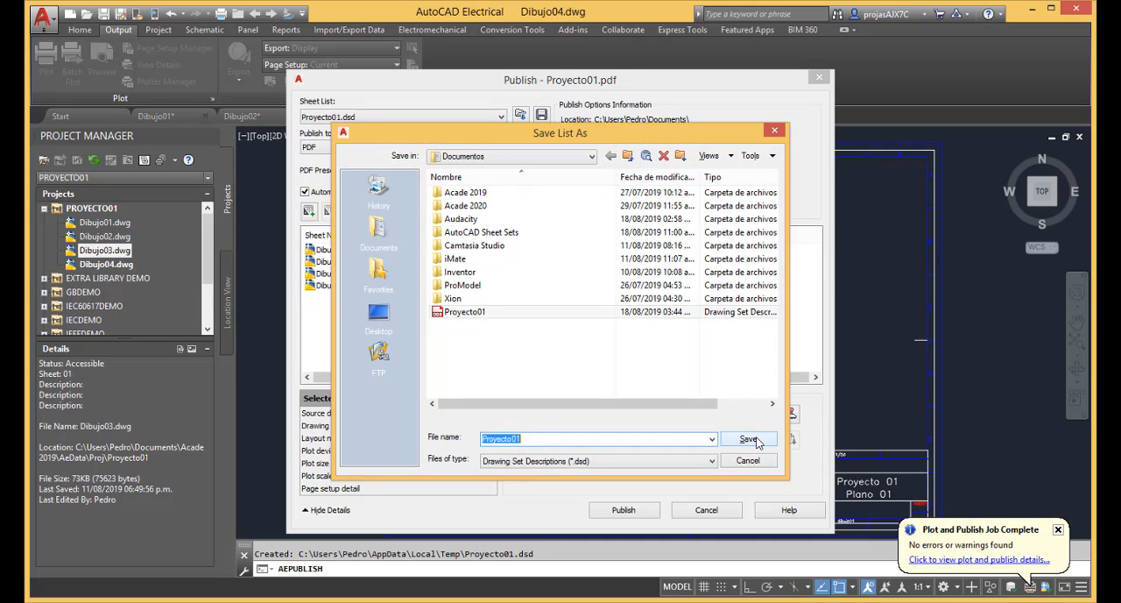
left_click(751, 439)
left_click(541, 338)
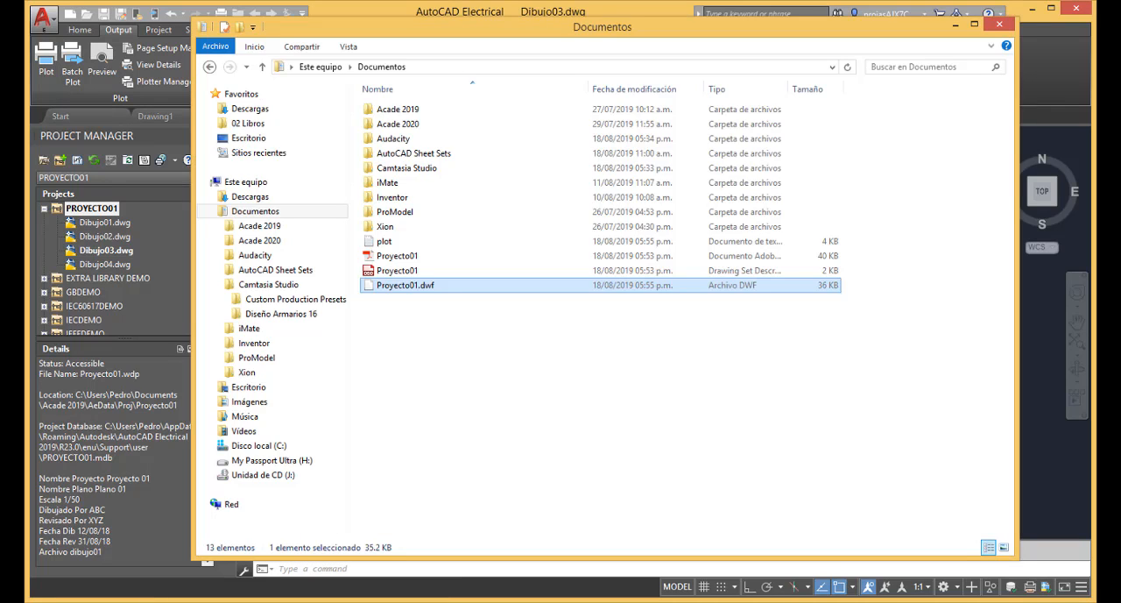
Open the Proyecto01 PDF from the Documents folder, review its Dibujo01 to Dibujo04 pages, and return to the folder's Proyecto01.dwf file.
double_click(390, 257)
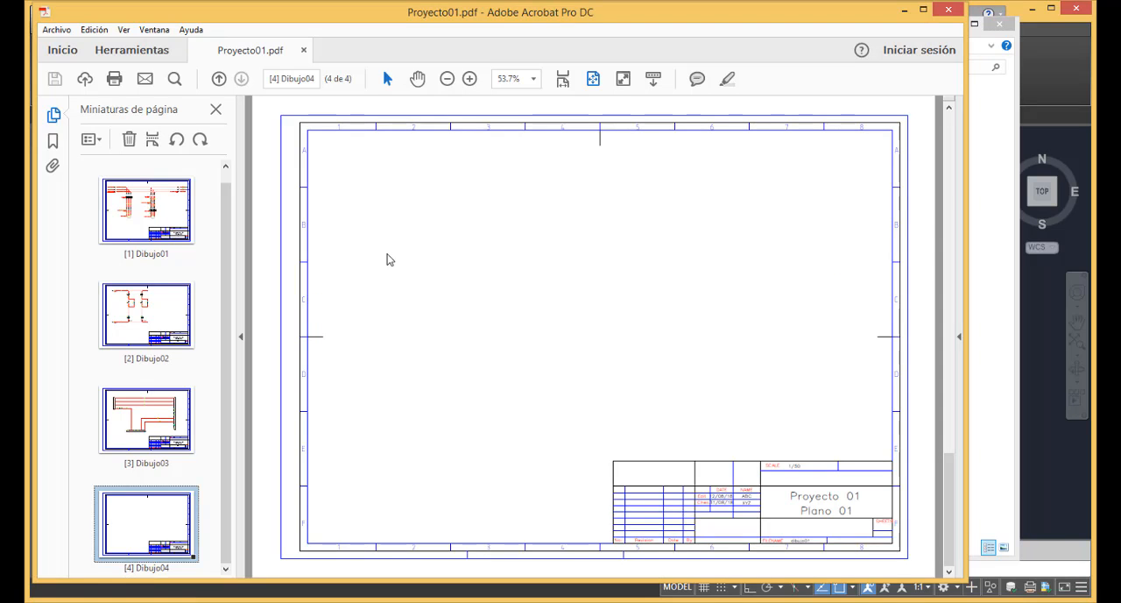
left_click(174, 221)
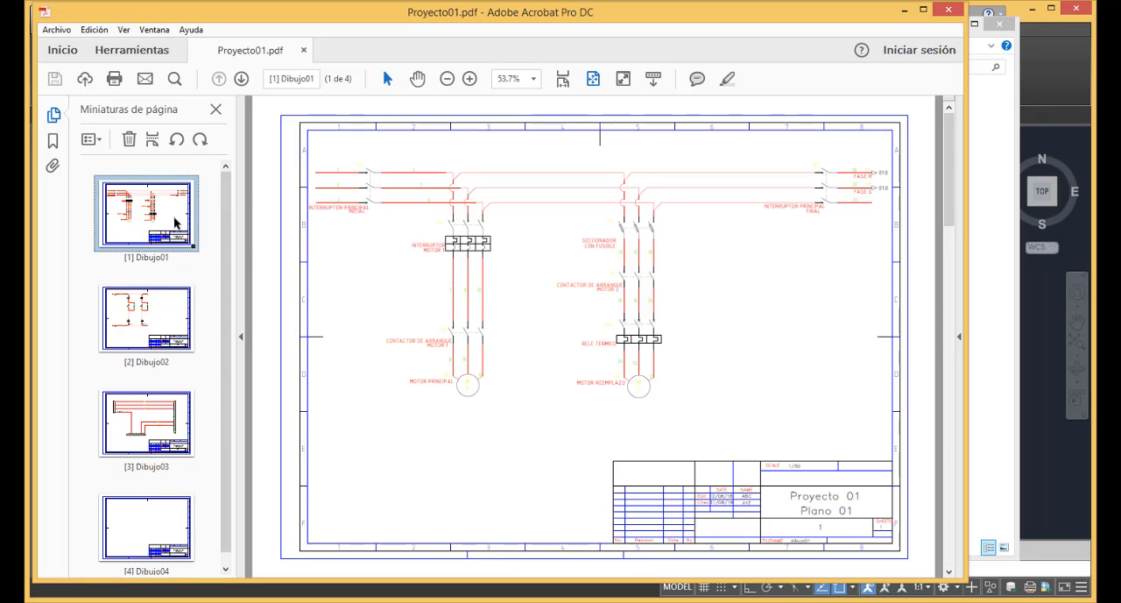
left_click(161, 344)
left_click(161, 441)
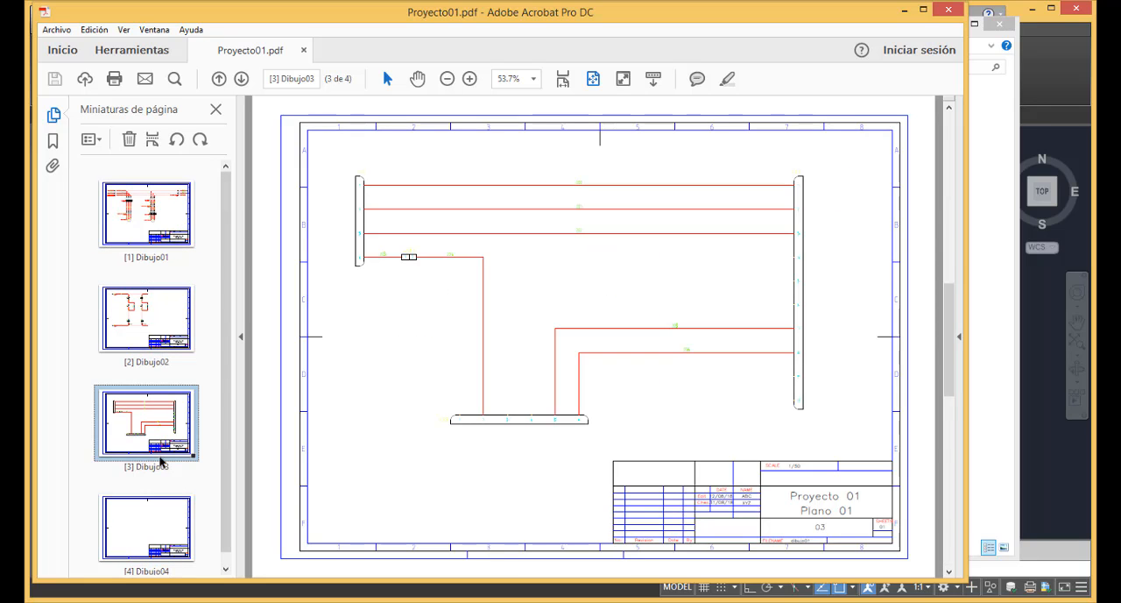
left_click(159, 517)
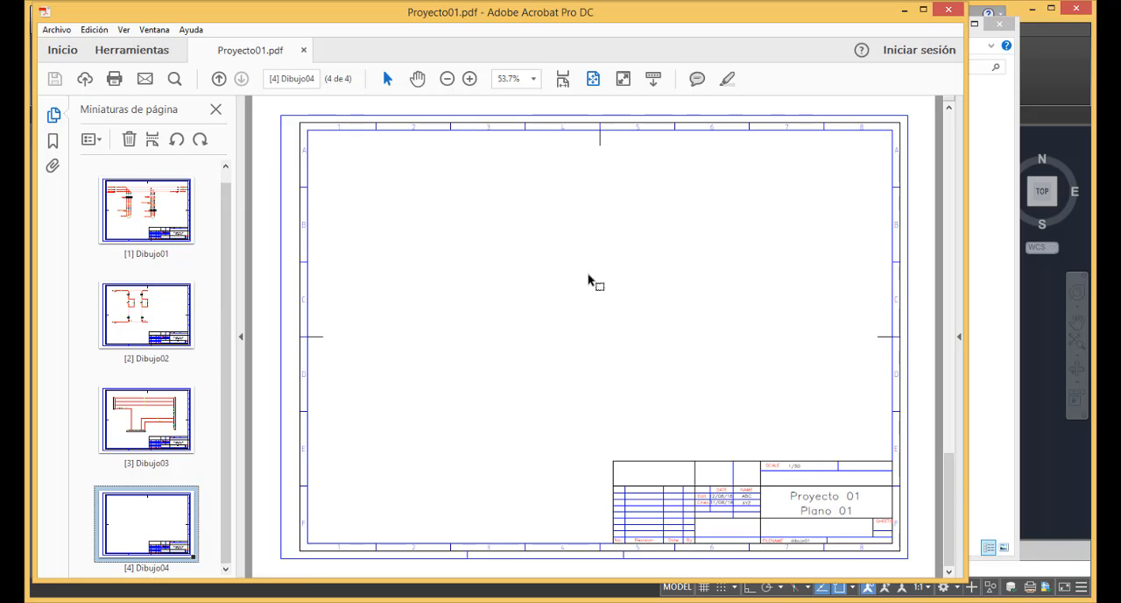
left_click(905, 9)
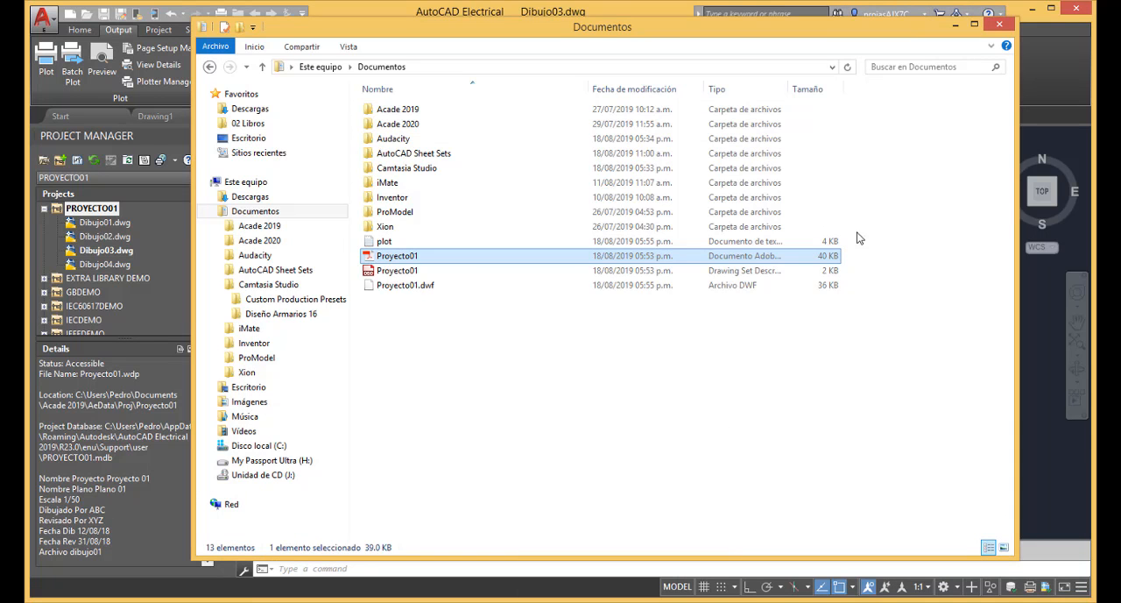
left_click(839, 290)
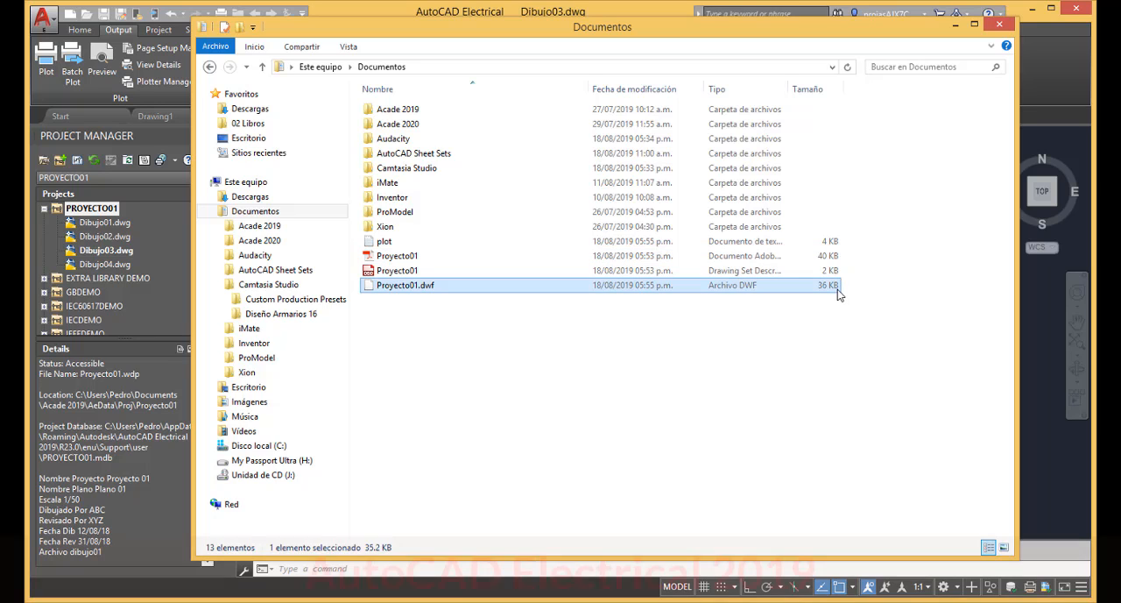